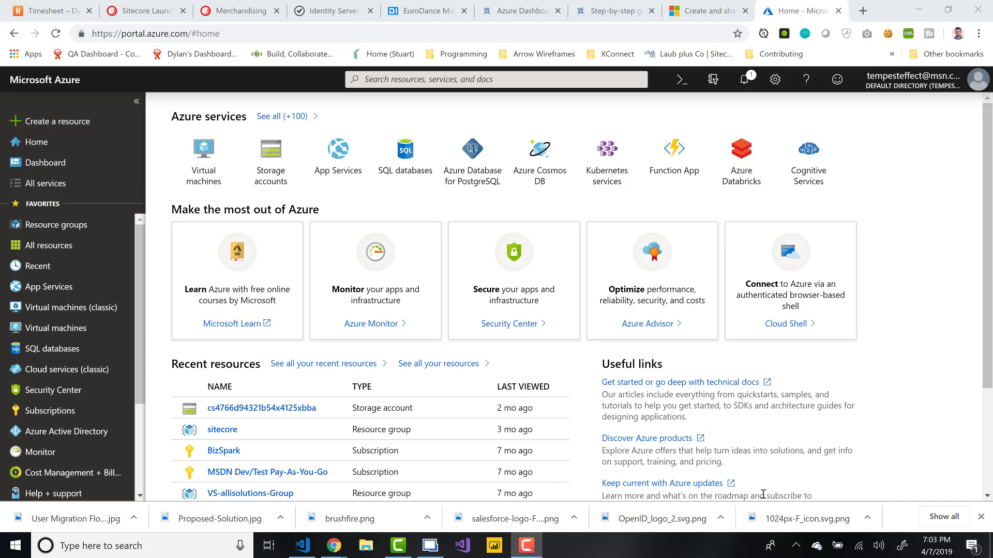
Step: From the Sitecore Dashboard, switch to the default 'Dashboard' via the title dropdown
left_click(81, 167)
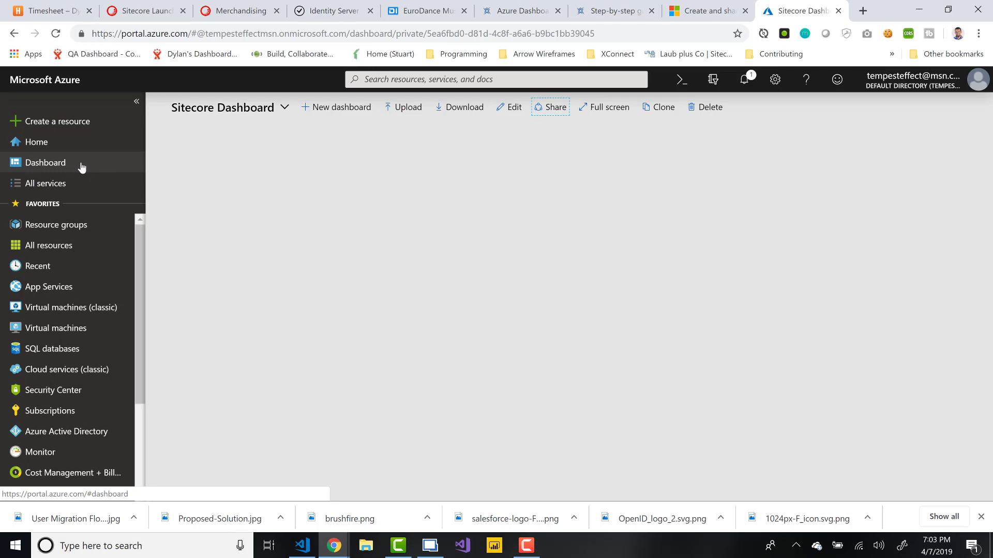
left_click(284, 107)
left_click(219, 149)
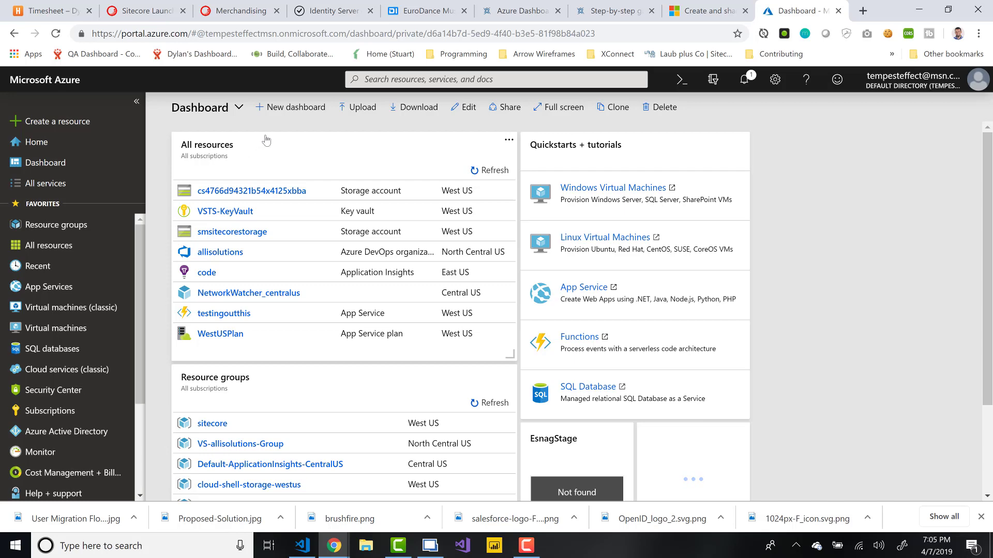
Step: Start a new dashboard to be named 'Sitecore 2 Dashboard'
left_click(291, 107)
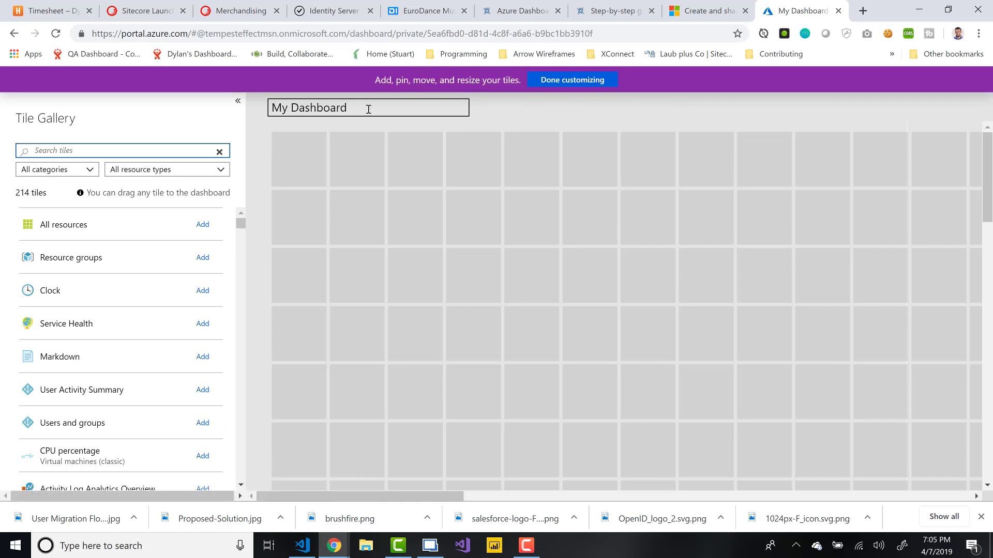
type("Site")
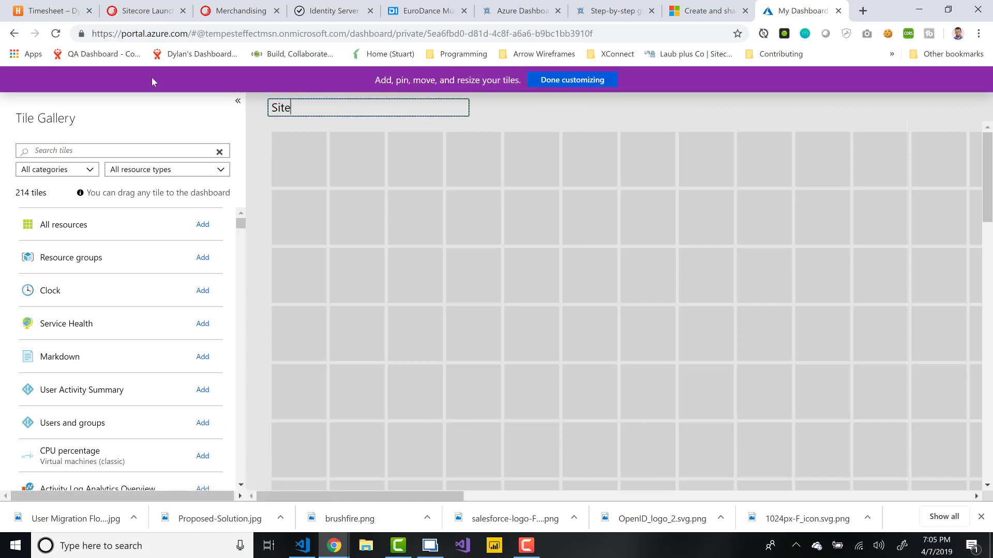
type("core 2 Dashboa")
type("rd")
mouse_move(434, 498)
left_mouse_down()
mouse_move(476, 499)
mouse_move(379, 470)
left_mouse_up()
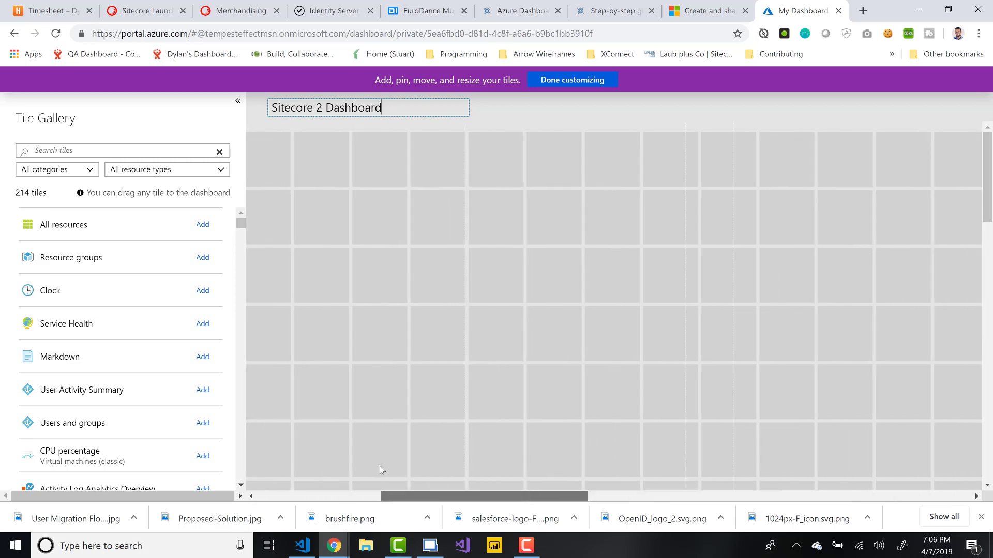
scroll(489, 302, "down", 2)
scroll(489, 302, "down", 2)
scroll(490, 301, "down", 2)
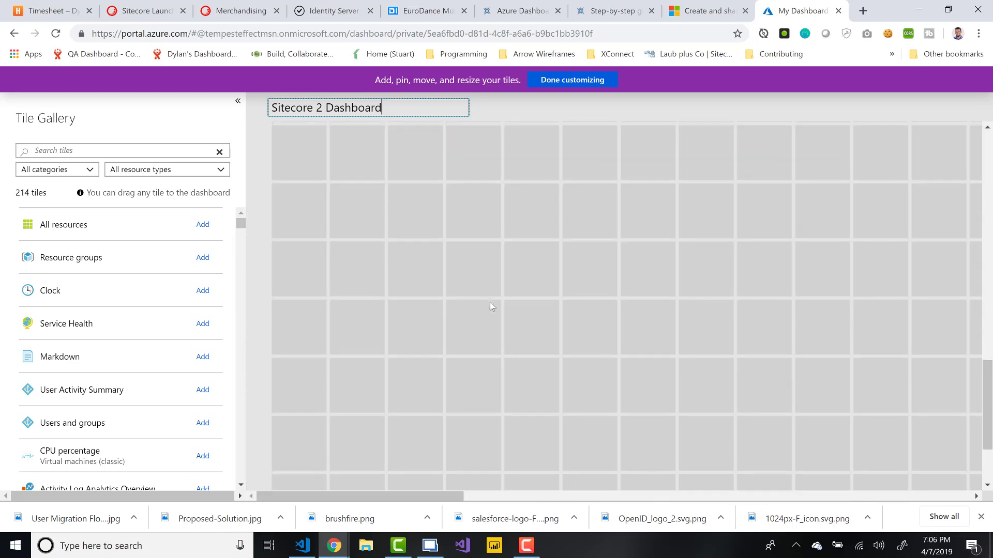
scroll(489, 302, "up", 3)
scroll(490, 302, "up", 3)
scroll(486, 298, "up", 3)
scroll(456, 272, "up", 2)
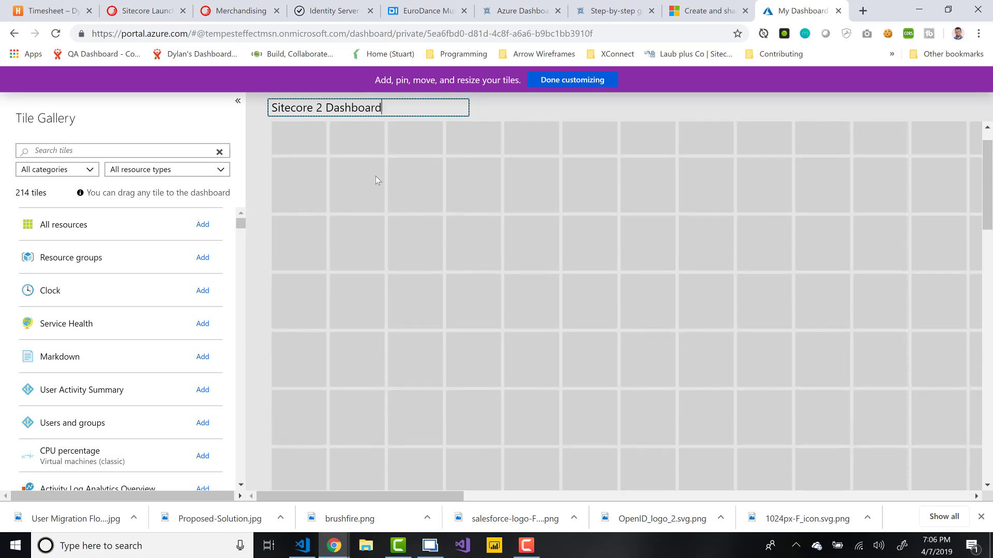
scroll(376, 176, "up", 1)
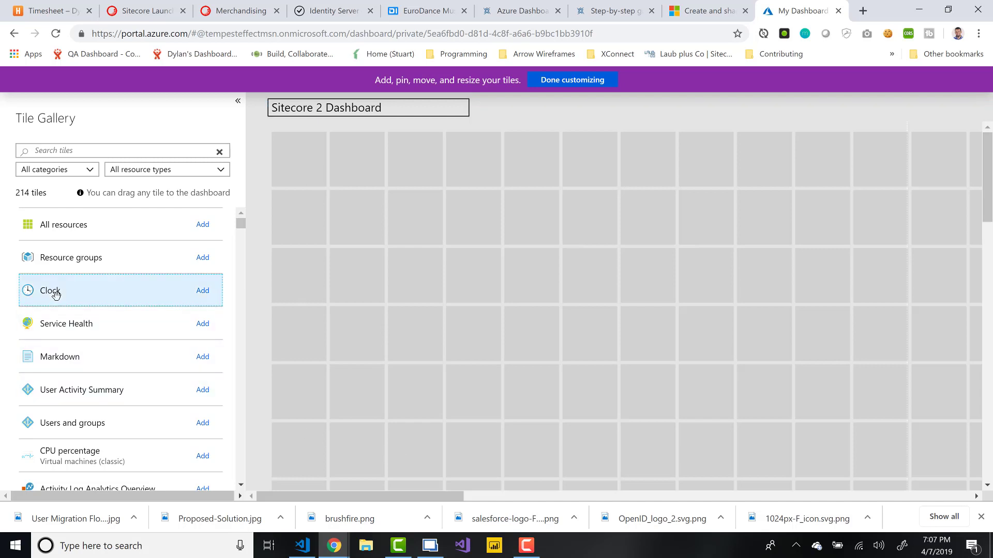
Step: Place a Clock tile in the top-left cells and set its location to City of Buenos Aires
mouse_move(50, 290)
left_mouse_down()
mouse_move(300, 150)
mouse_move(303, 159)
left_mouse_up()
left_click_drag(50, 290, 328, 191)
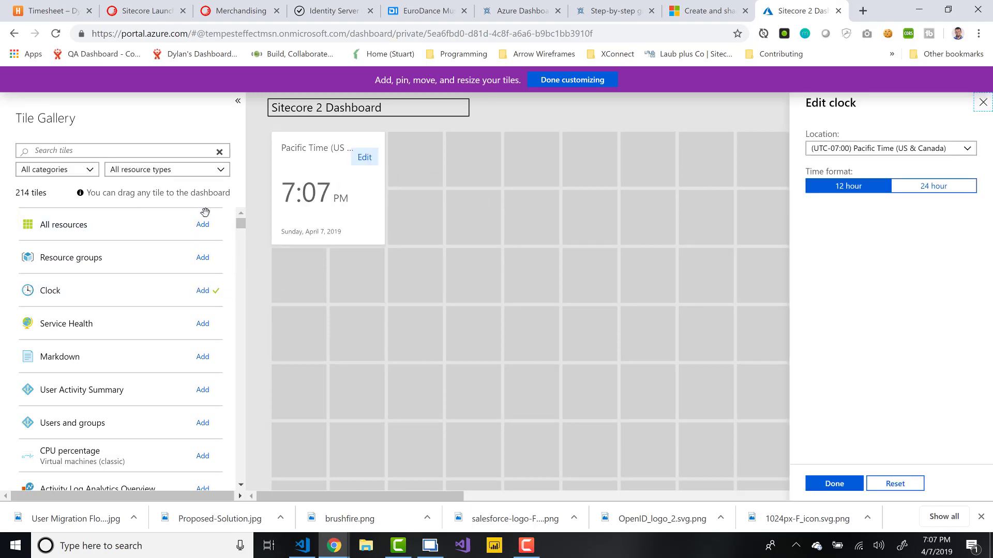
mouse_move(328, 155)
left_click(869, 149)
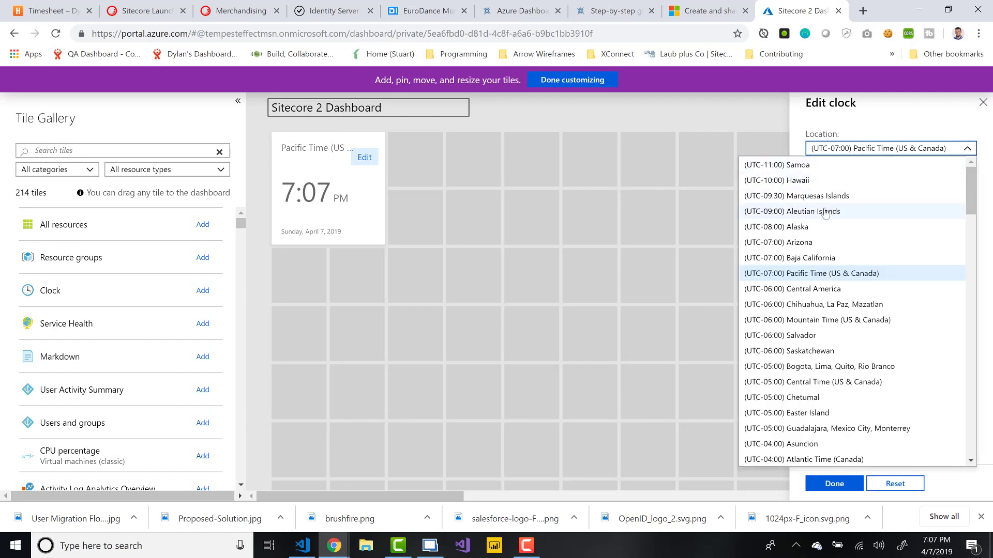
left_click(807, 243)
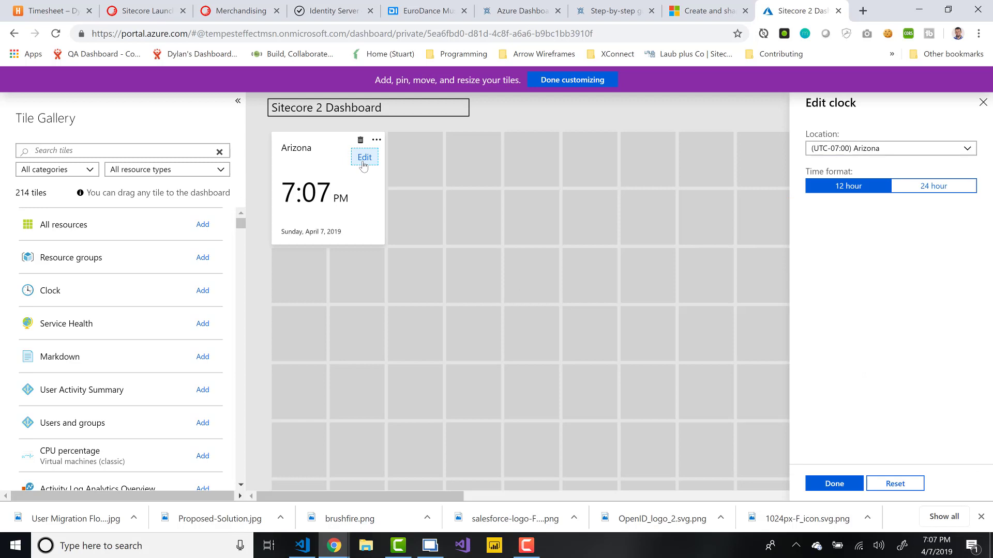
left_click(877, 148)
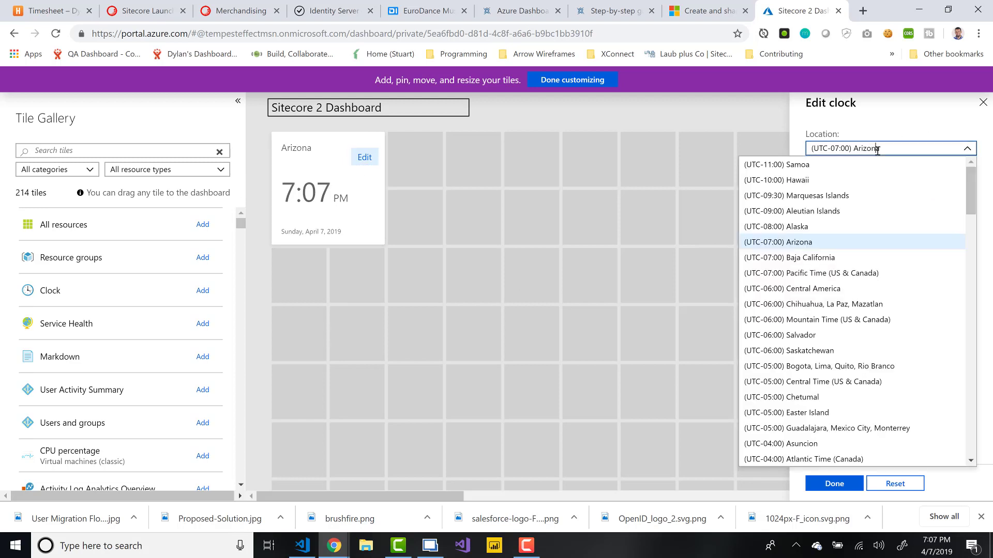
scroll(839, 293, "down", 5)
left_click(822, 304)
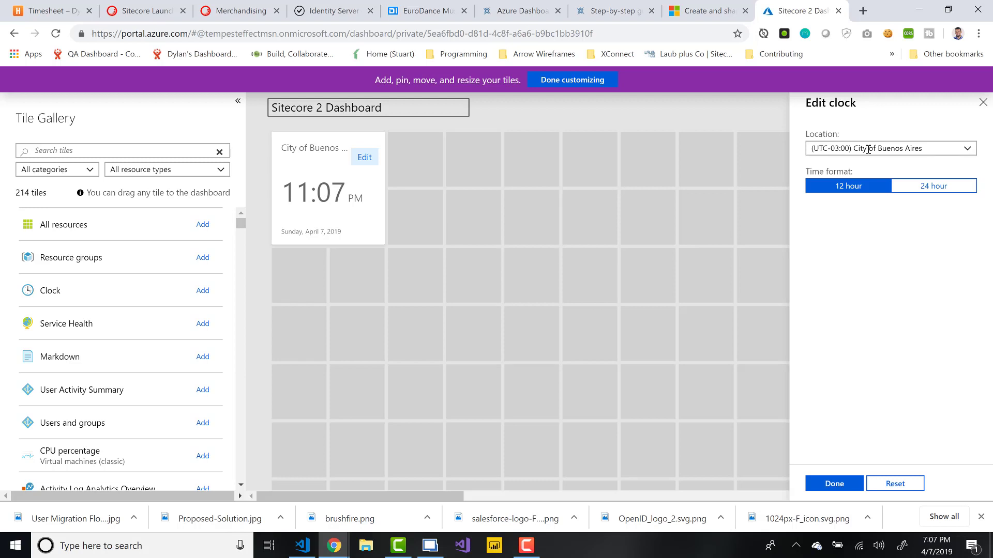
Step: Keep the clock in 12-hour format, leaving the Buenos Aires time zone unchanged
left_click(925, 186)
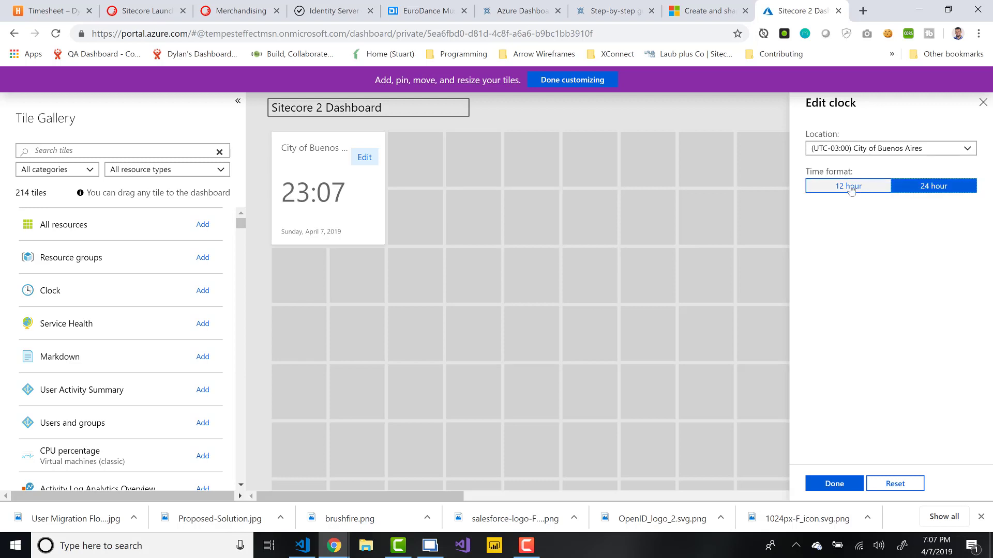
left_click(851, 187)
left_click(853, 148)
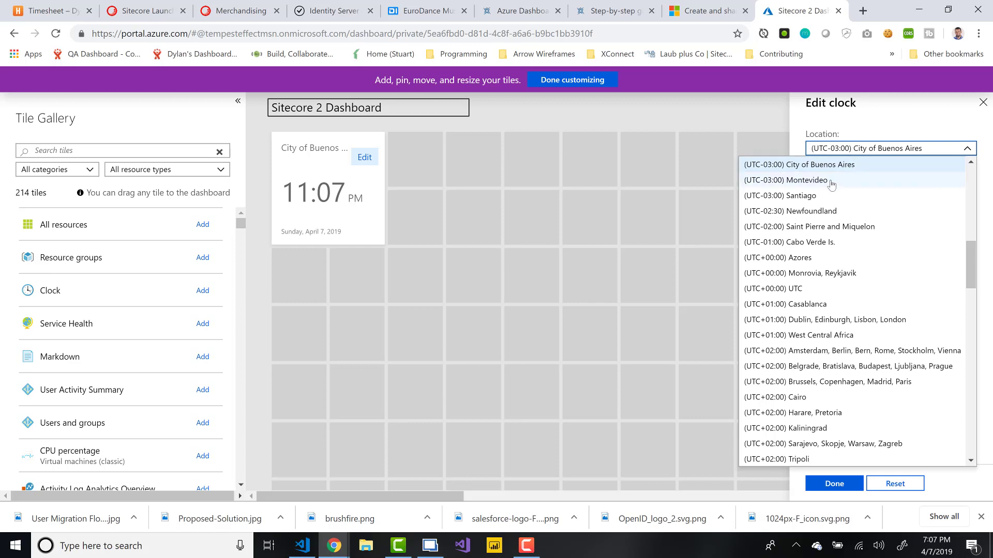
left_click(456, 188)
mouse_move(328, 189)
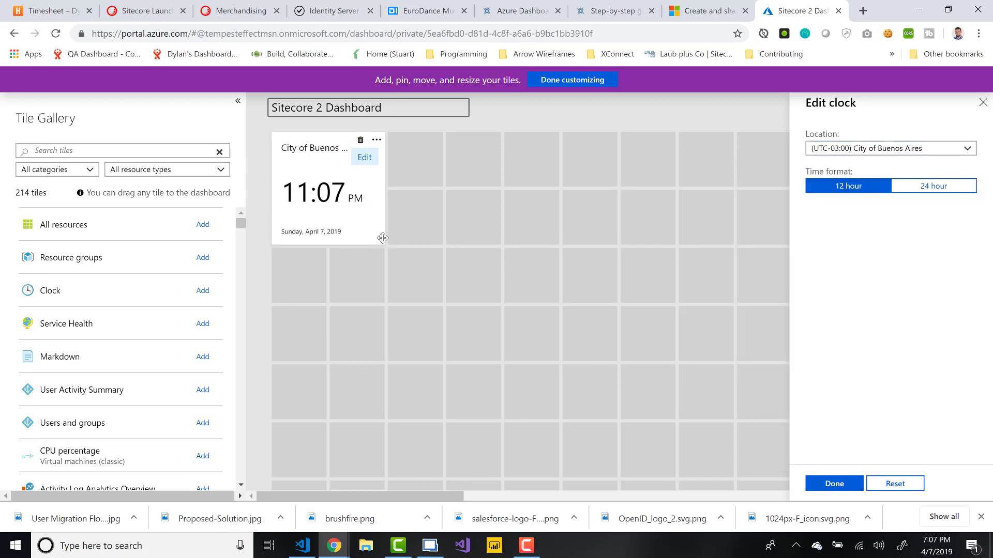
Step: Try the clock tile sizes, settling on two by two cells
left_click(376, 141)
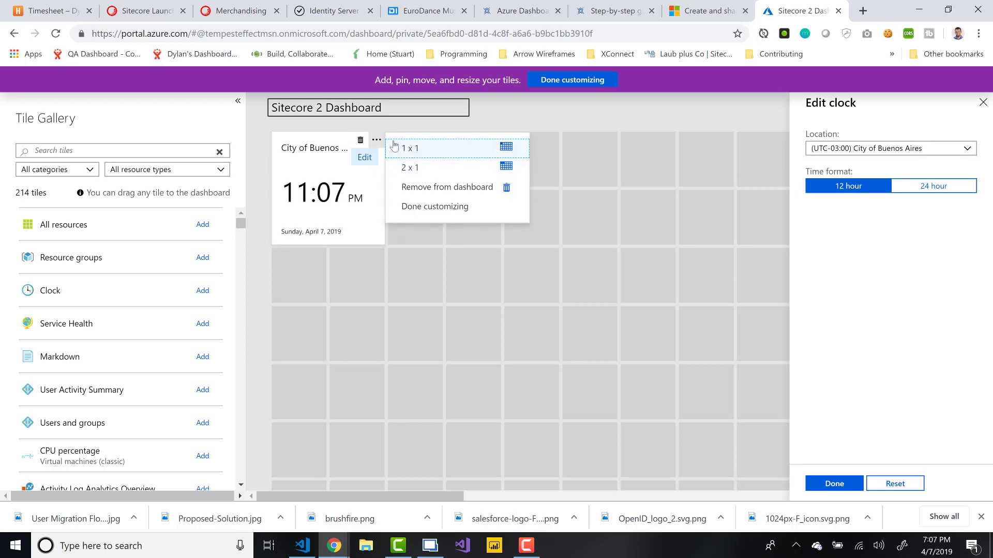
left_click(404, 169)
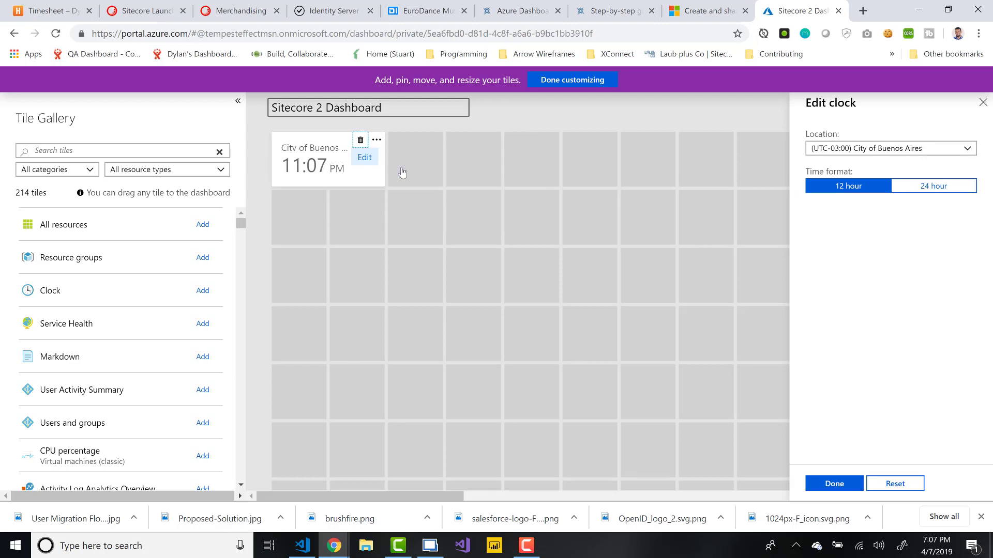
left_click(375, 141)
left_click(410, 148)
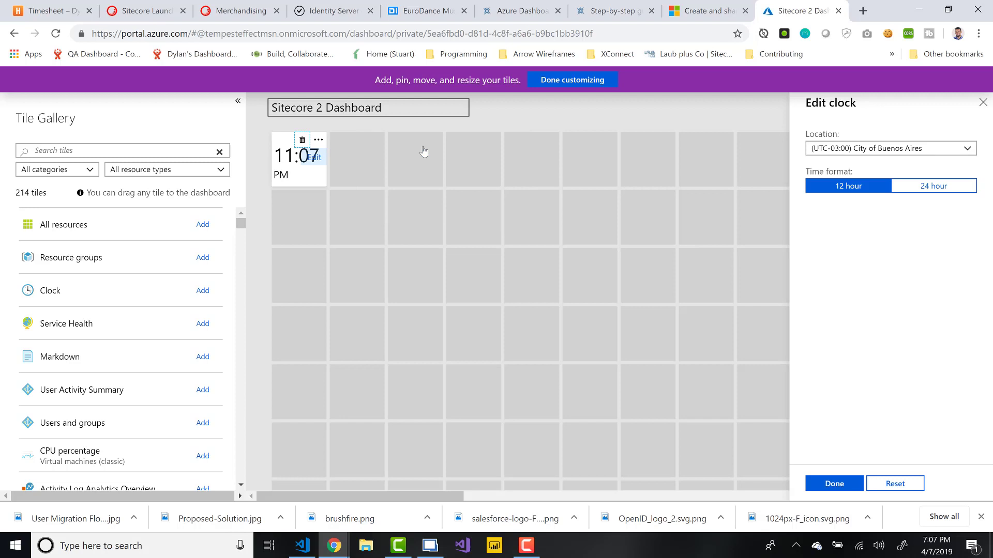
left_click(318, 140)
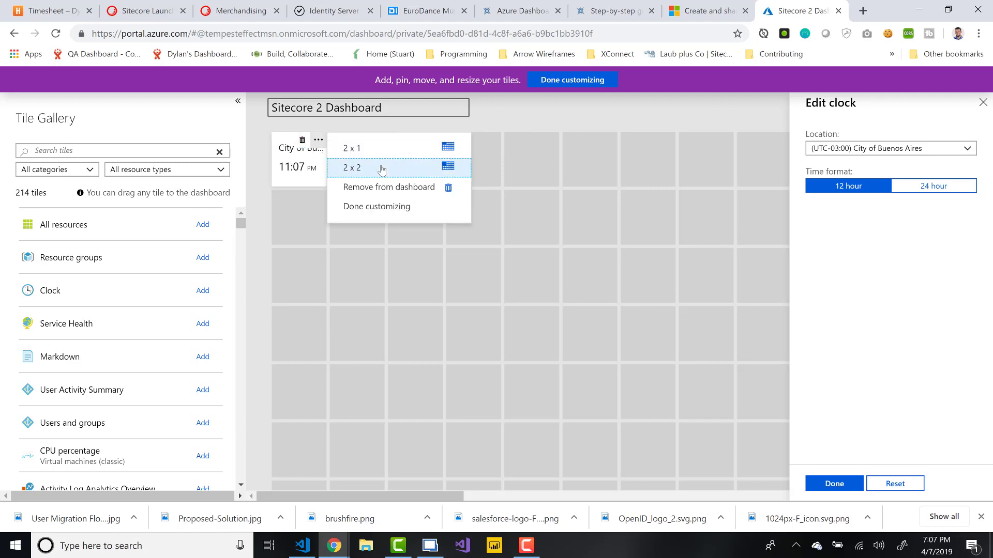
left_click(352, 168)
left_click(377, 141)
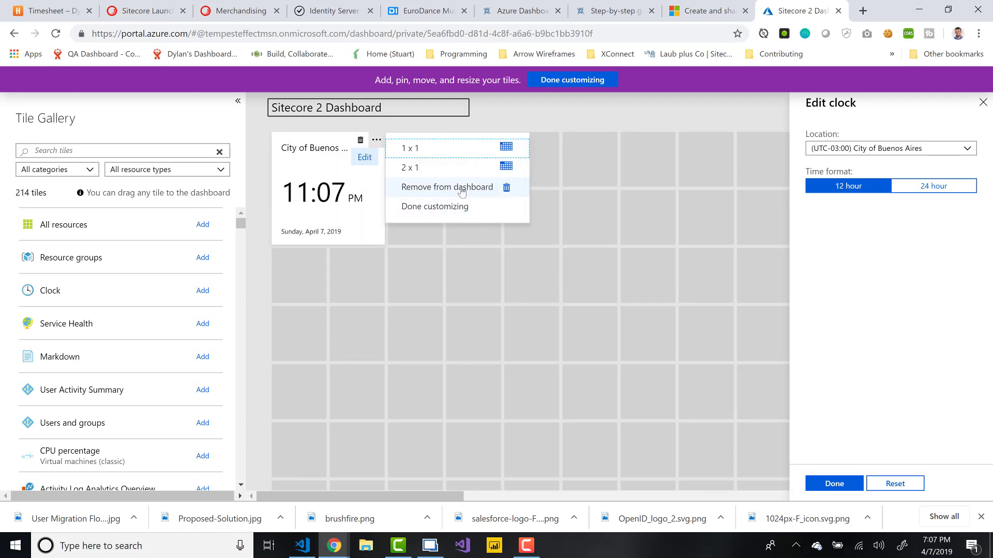
left_click(342, 171)
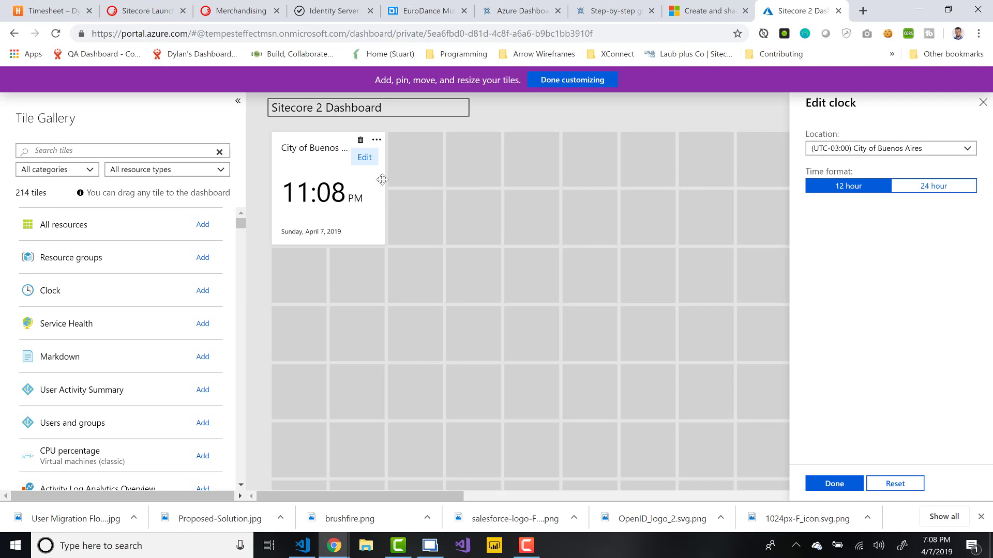
Step: Keep City of Buenos Aires as the clock location and apply the settings
left_click(908, 149)
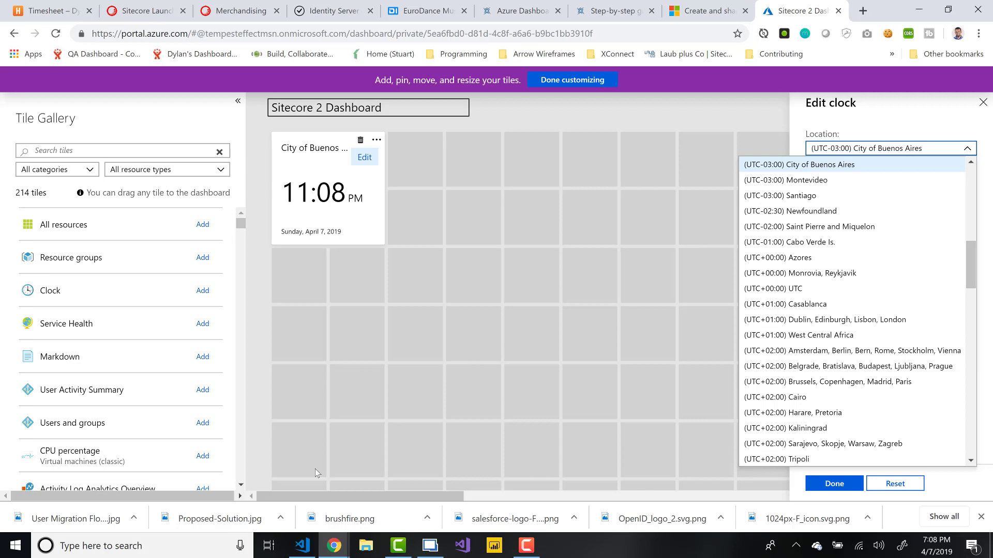
left_click(853, 435)
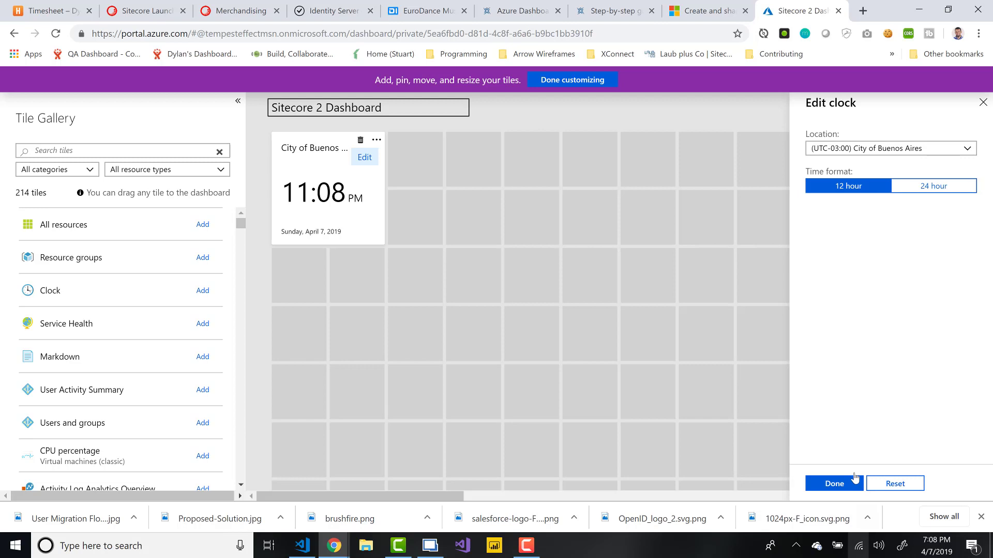
left_click(834, 483)
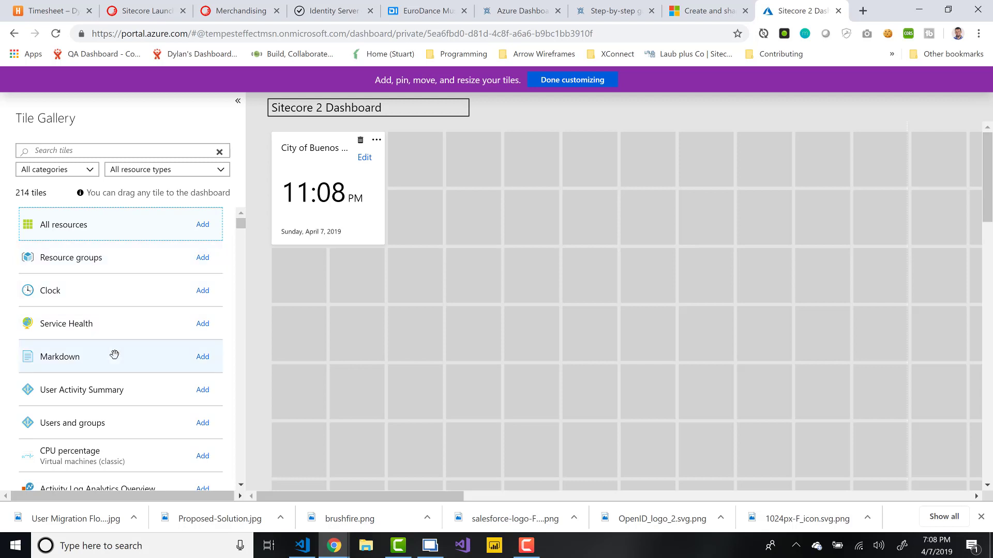
scroll(114, 354, "down", 1)
scroll(114, 355, "down", 2)
scroll(114, 355, "down", 2)
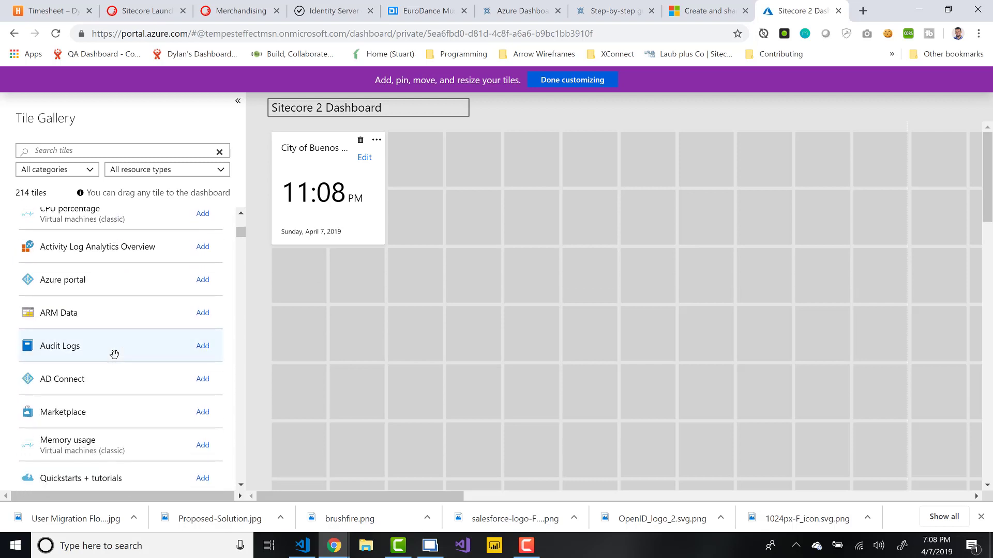
scroll(115, 355, "down", 1)
scroll(114, 354, "down", 1)
scroll(114, 354, "down", 2)
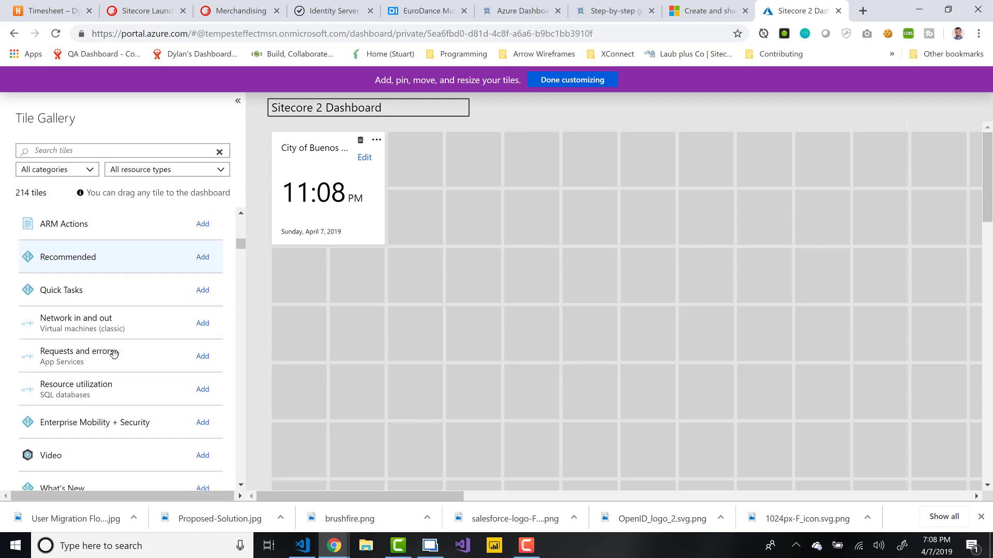
scroll(117, 353, "up", 3)
scroll(117, 353, "up", 1)
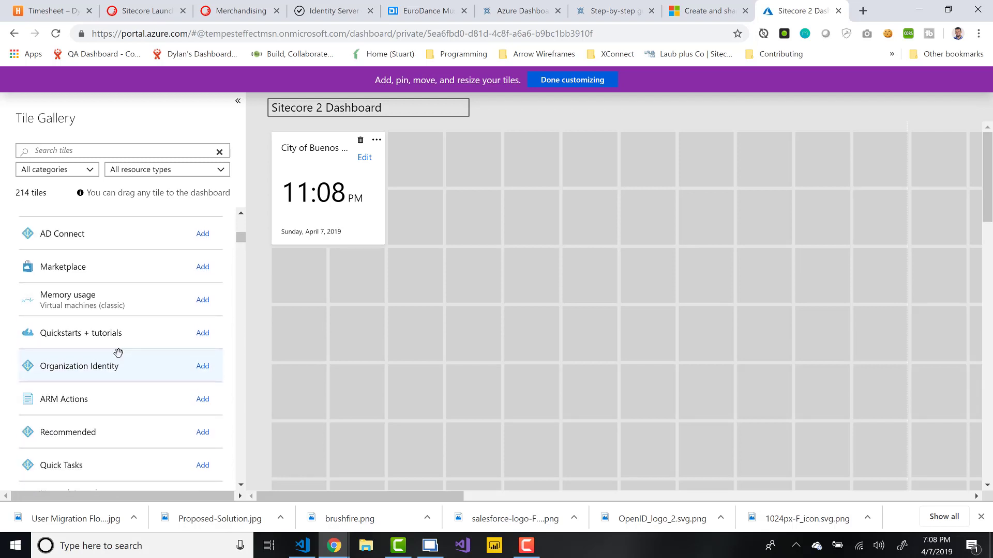
scroll(117, 354, "up", 4)
scroll(90, 292, "up", 1)
scroll(89, 292, "up", 2)
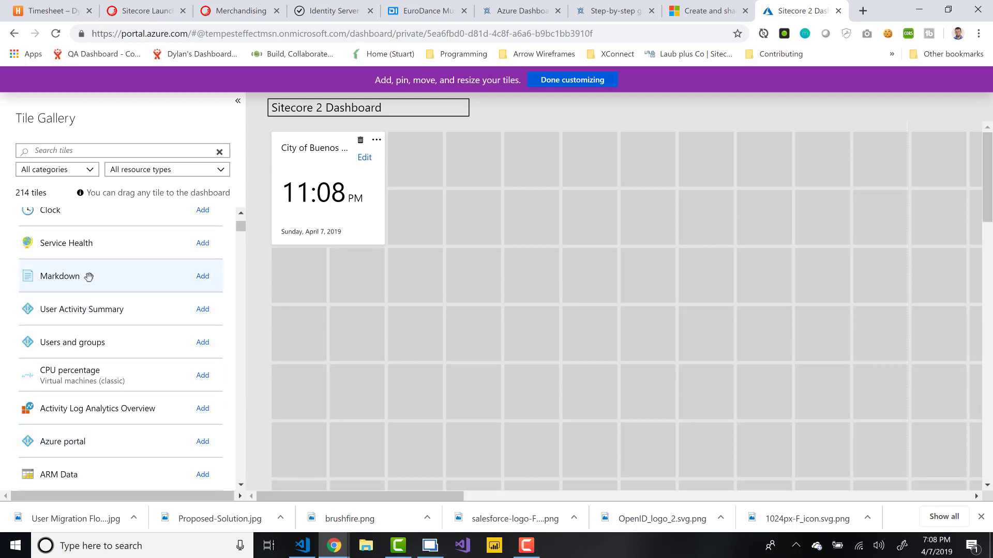
left_click_drag(85, 275, 462, 179)
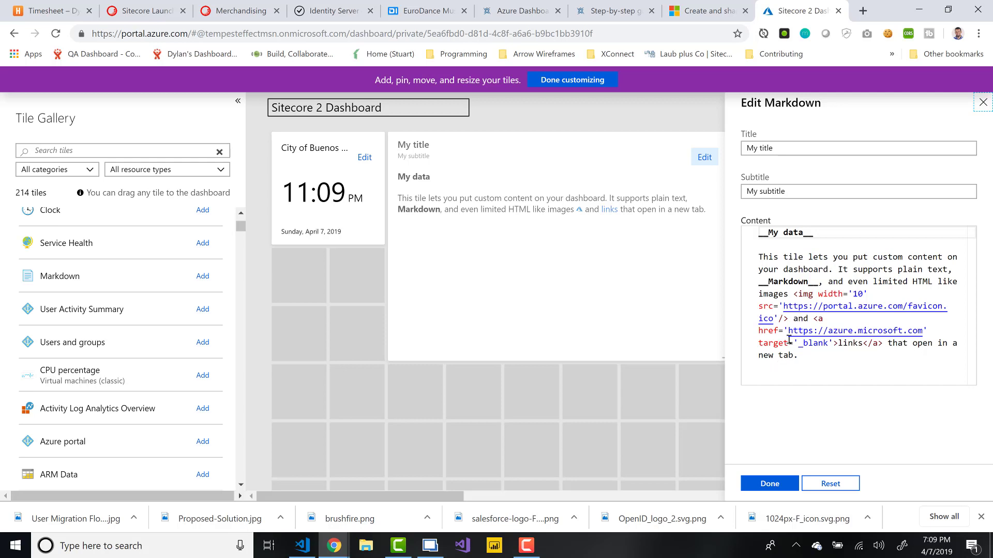
Step: Add " Just whatever you want here." at the end of the Markdown content
left_click(808, 356)
type("Just wha")
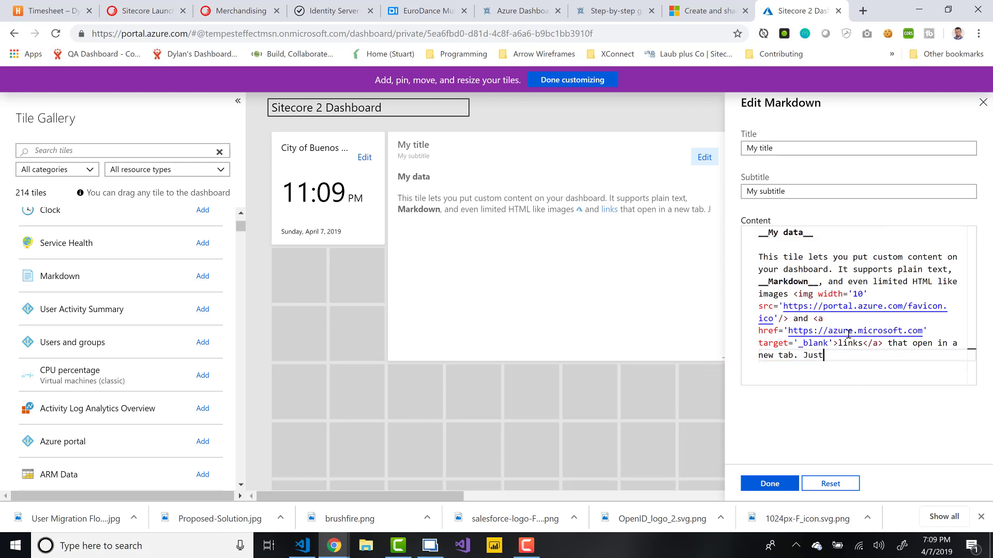
type("tever you want")
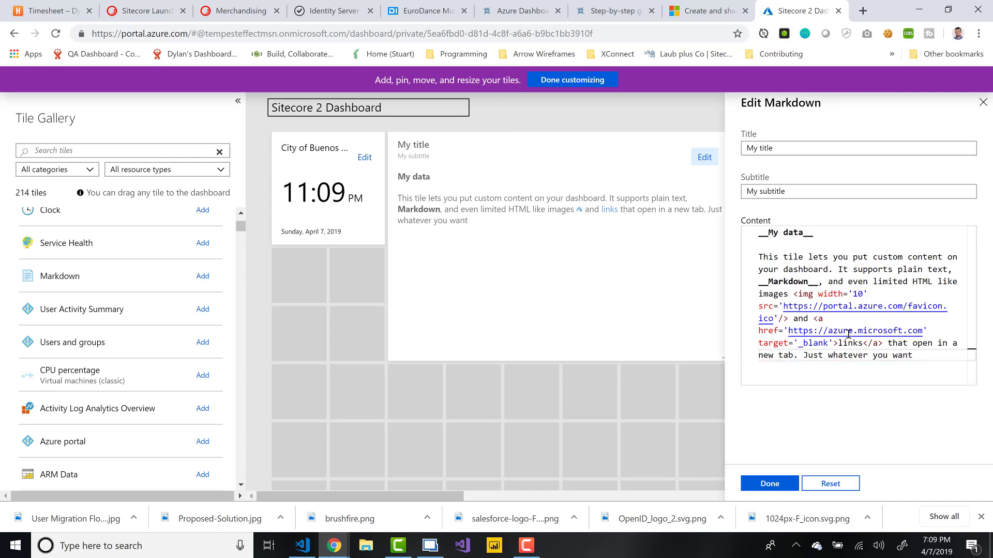
type("here.")
Step: Resize the Markdown tile narrower and taller in the first column, with the clock tile beside it on the right
left_click(769, 484)
left_click_drag(727, 355, 603, 474)
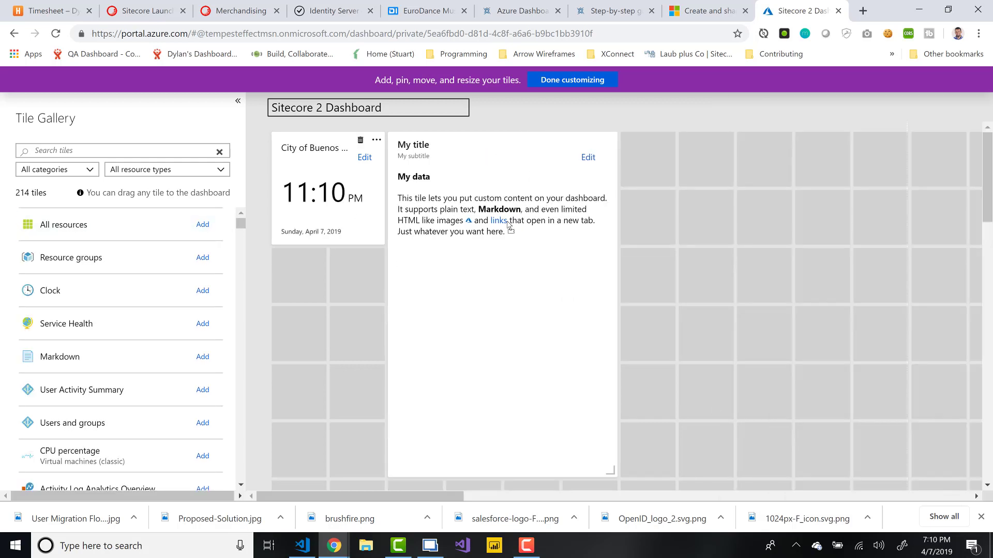
left_click_drag(326, 194, 637, 203)
left_click_drag(510, 287, 451, 288)
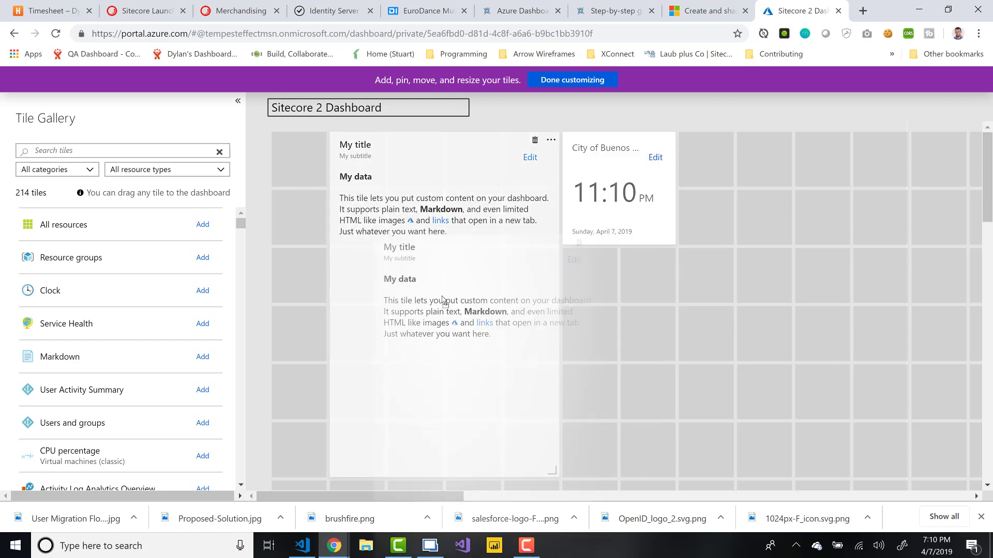
left_click_drag(620, 194, 580, 193)
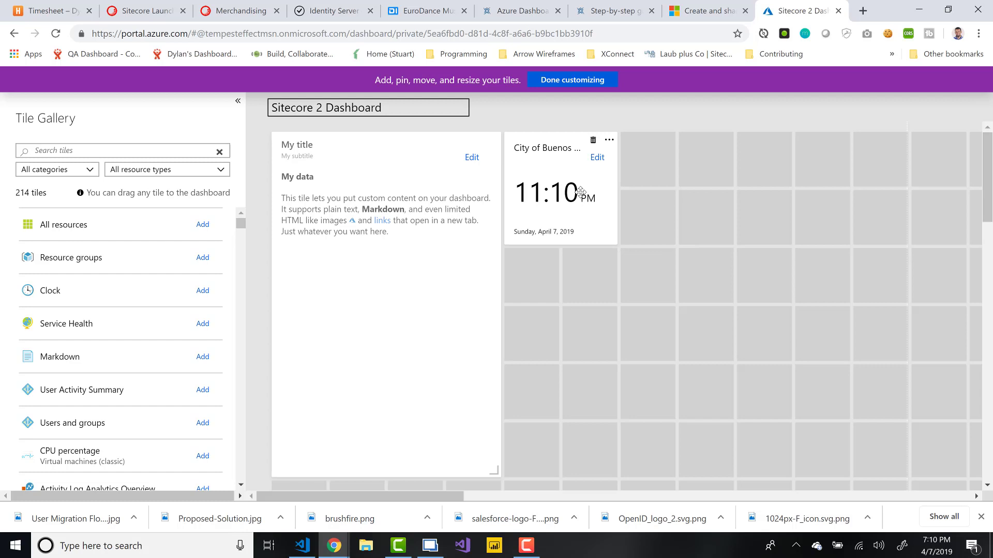
key("super")
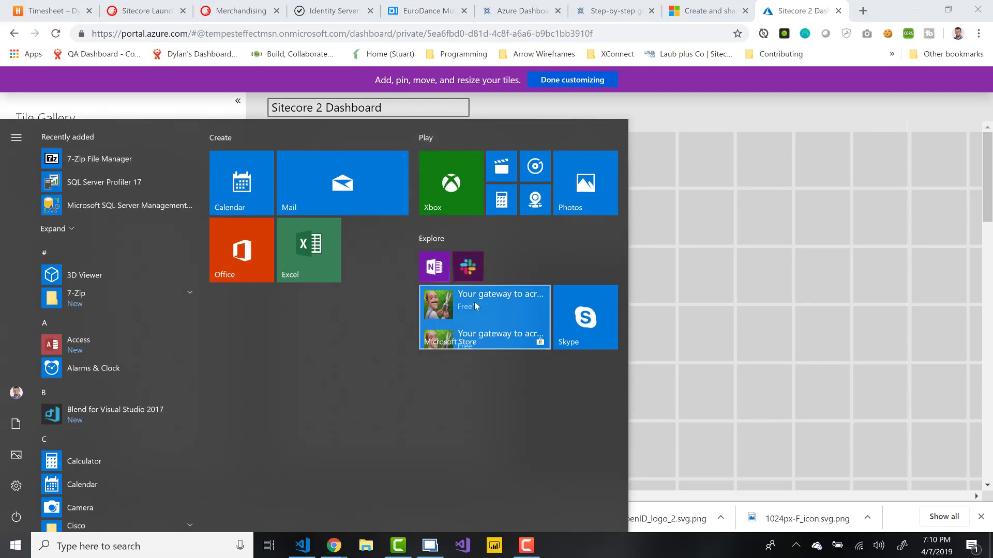
left_click(668, 265)
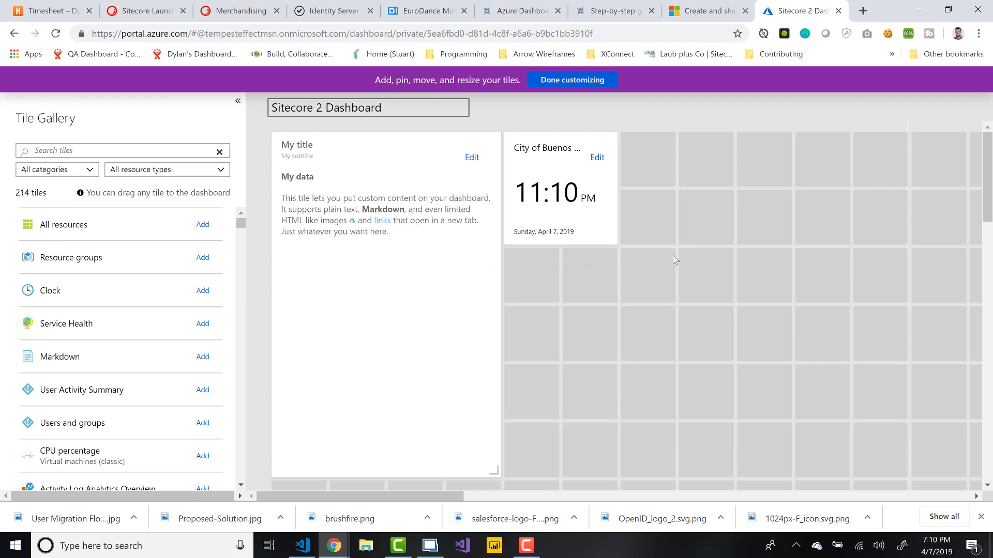
scroll(113, 278, "down", 4)
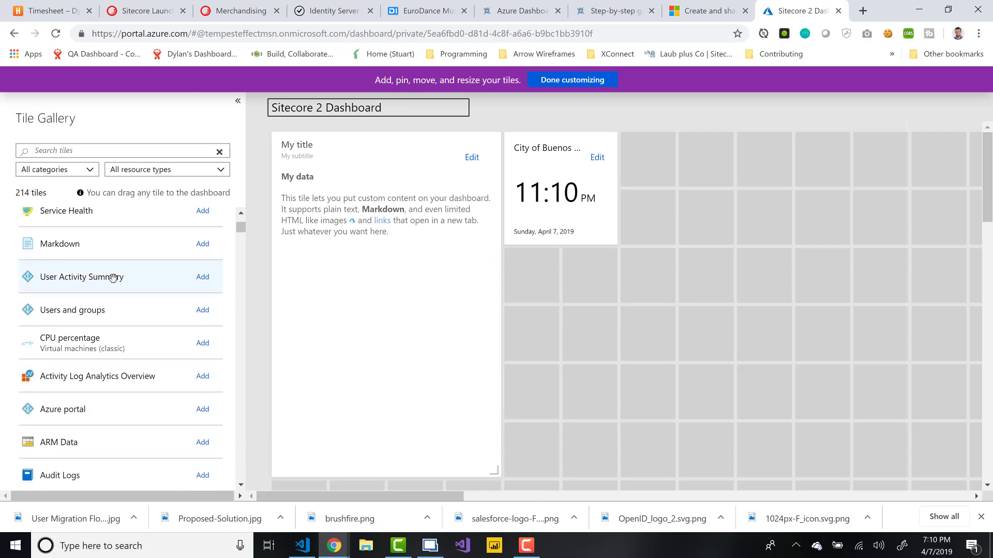
scroll(113, 277, "down", 3)
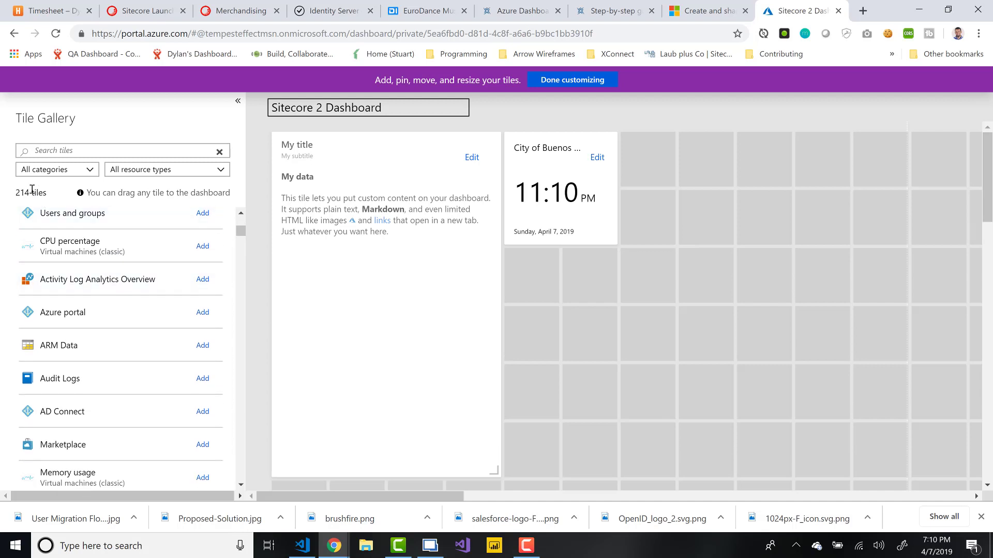
scroll(85, 348, "down", 3)
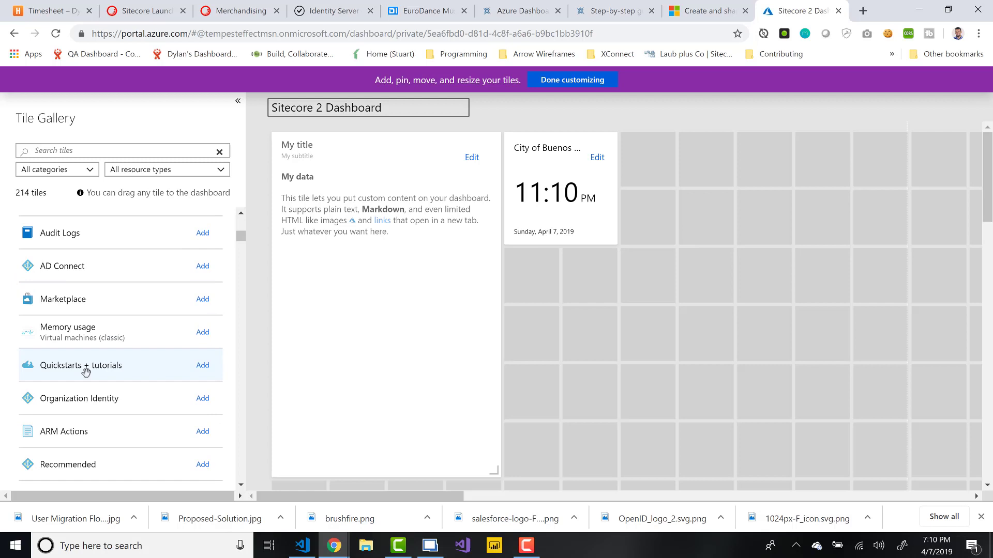
scroll(64, 386, "down", 2)
Step: Drop an ARM Actions tile onto the grid below the clock tile
left_click_drag(64, 385, 567, 275)
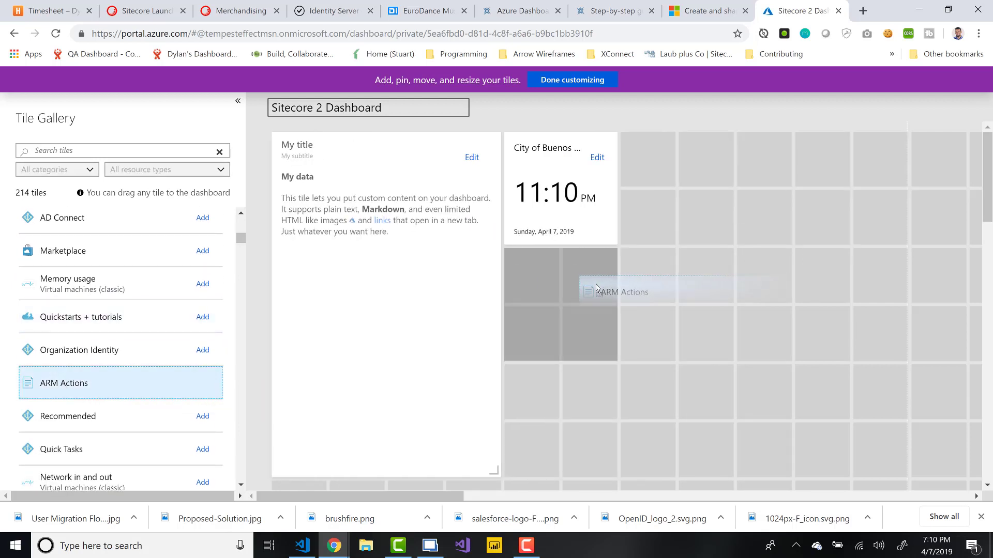
left_click_drag(566, 275, 594, 285)
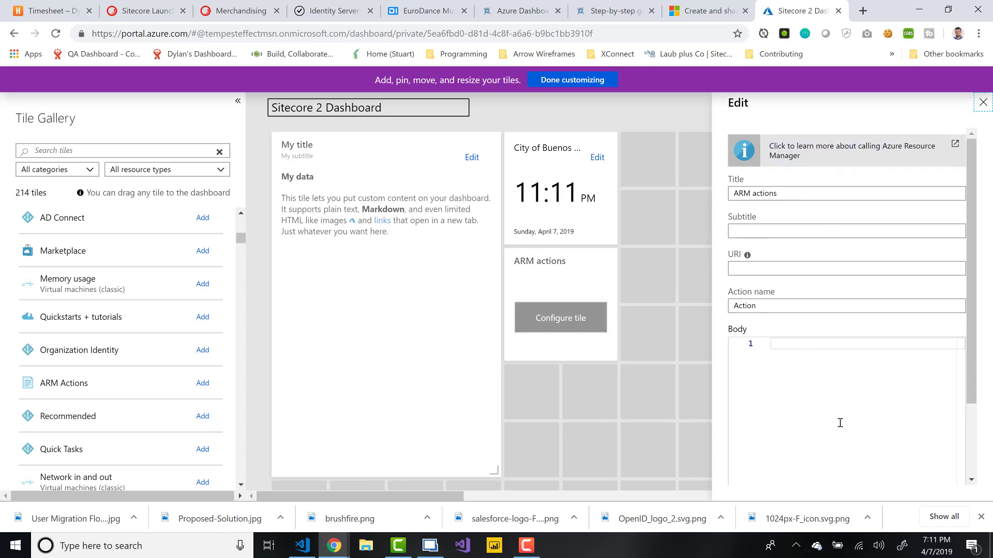
Step: Close the ARM actions tile options unchanged and move the tile into the top row beside the clock
left_click(609, 257)
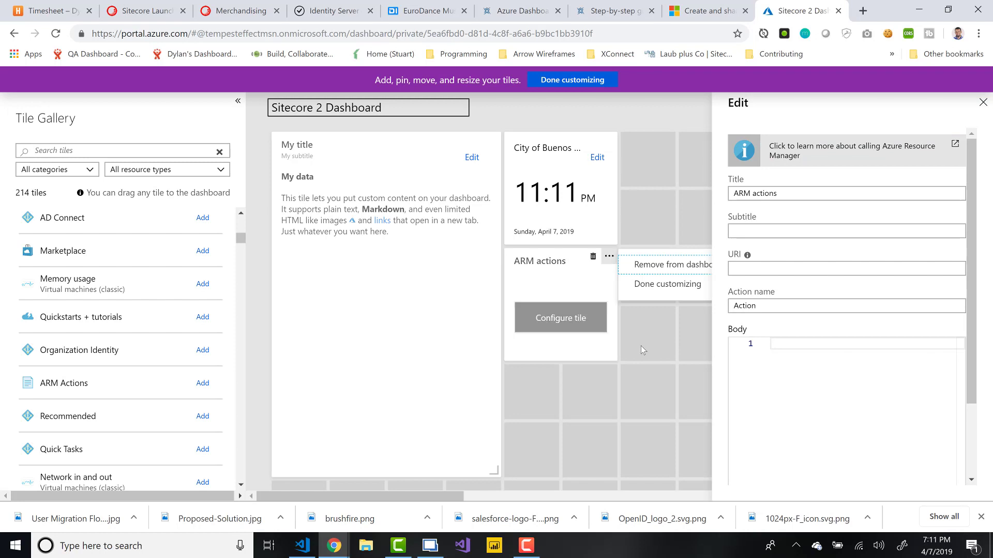
left_click(674, 361)
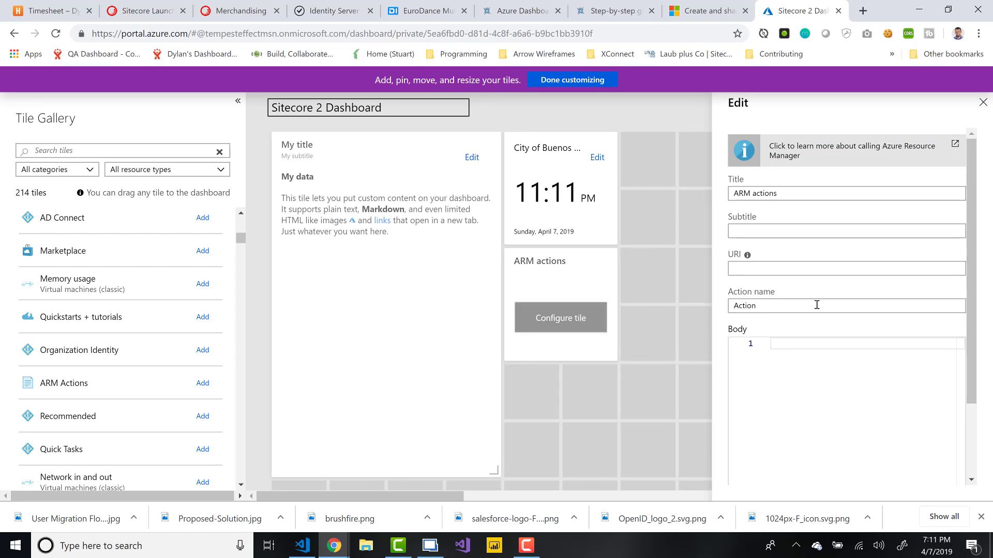
scroll(816, 305, "down", 3)
left_click(749, 489)
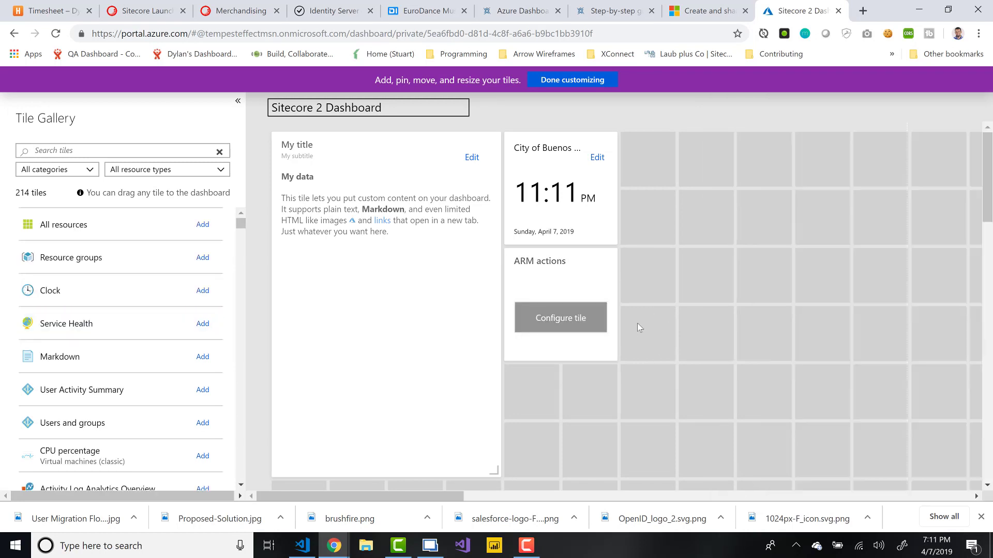
left_click(610, 256)
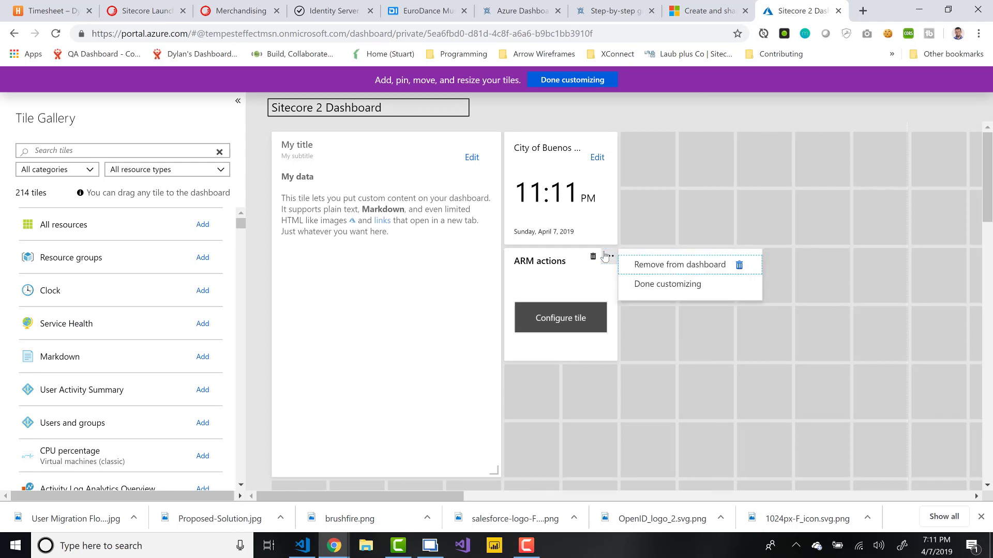
left_click(652, 376)
mouse_move(553, 267)
left_mouse_down()
mouse_move(681, 278)
mouse_move(658, 162)
left_mouse_up()
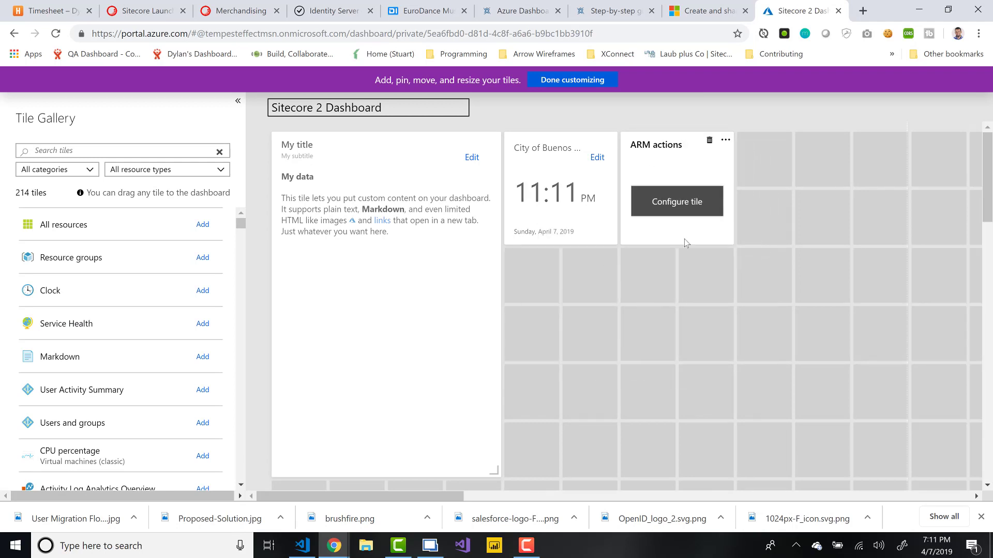
scroll(103, 359, "down", 1)
scroll(104, 358, "down", 5)
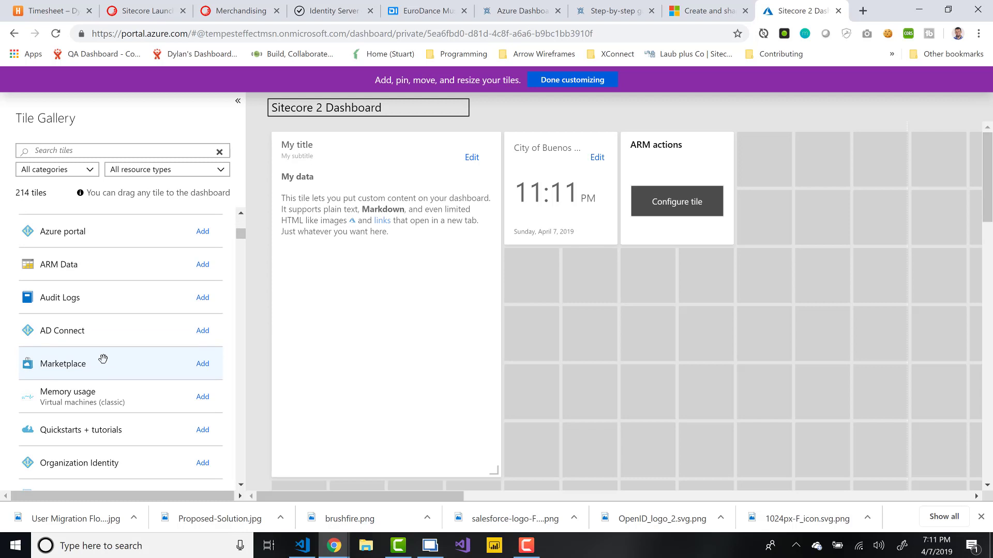
scroll(104, 358, "up", 2)
scroll(102, 358, "up", 2)
scroll(103, 358, "up", 1)
scroll(103, 358, "up", 2)
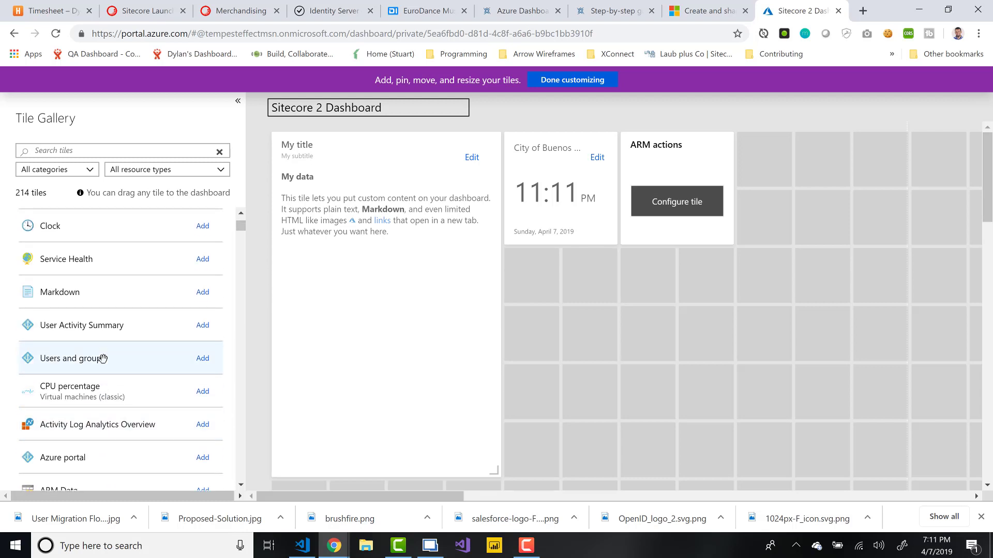
scroll(103, 358, "up", 1)
scroll(103, 359, "up", 1)
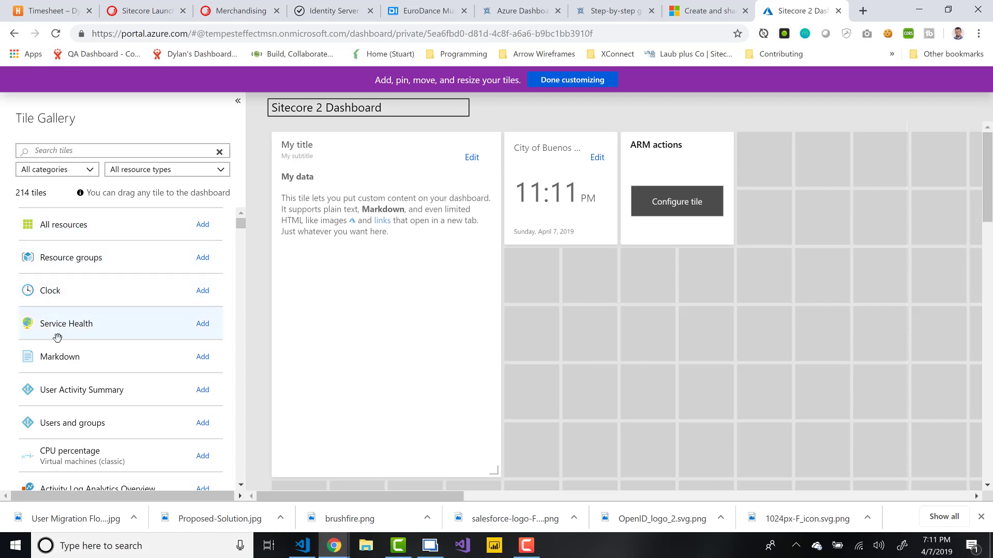
left_click_drag(63, 224, 562, 401)
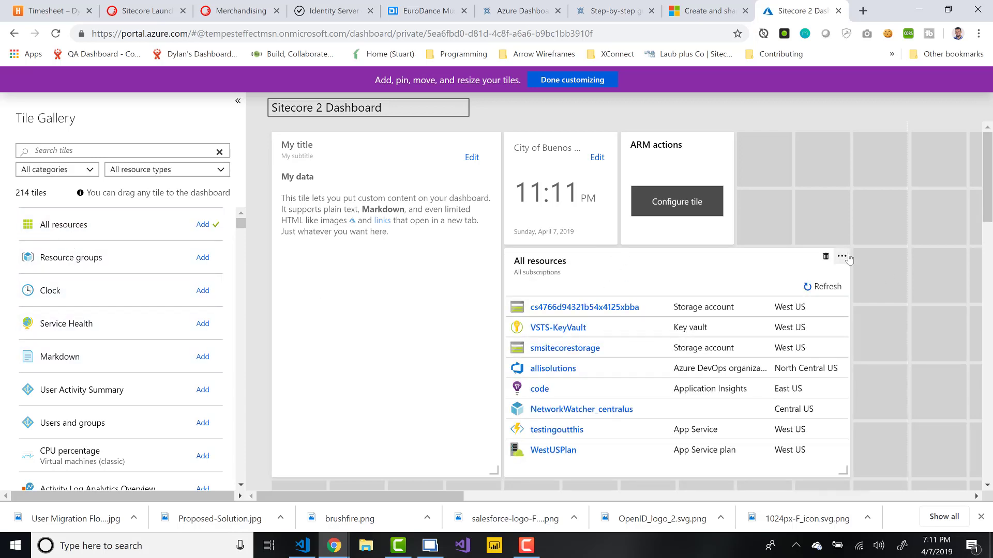
left_click(825, 257)
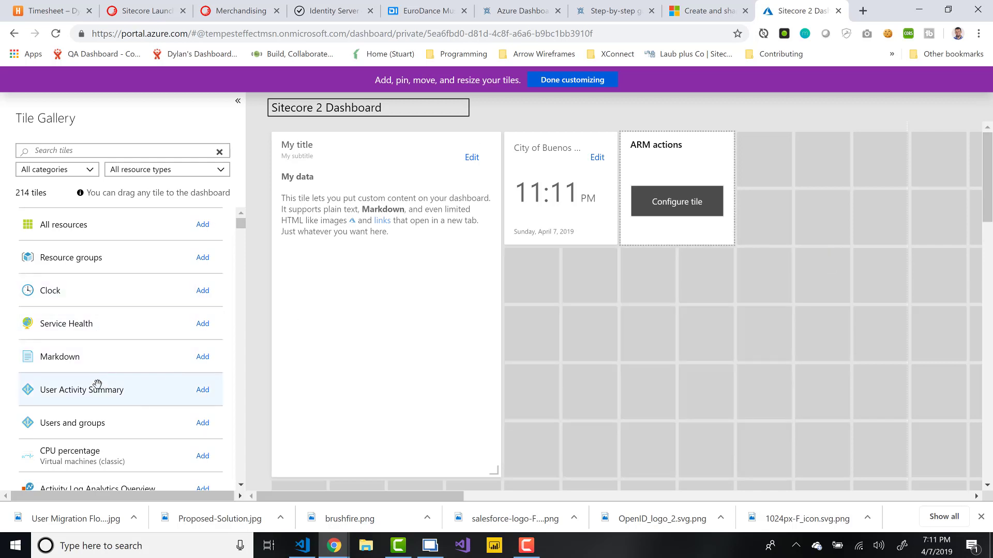
scroll(97, 384, "down", 3)
scroll(98, 396, "down", 4)
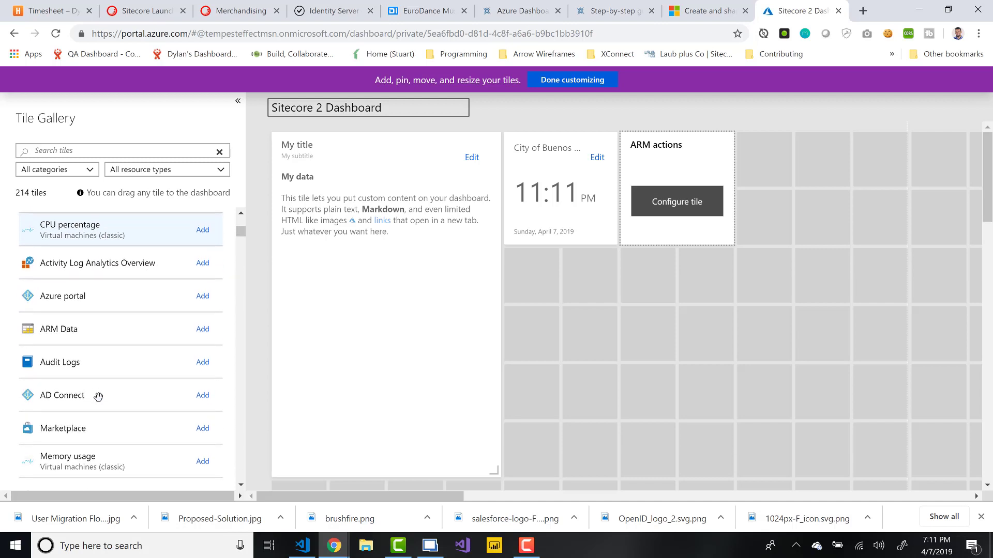
scroll(99, 396, "down", 3)
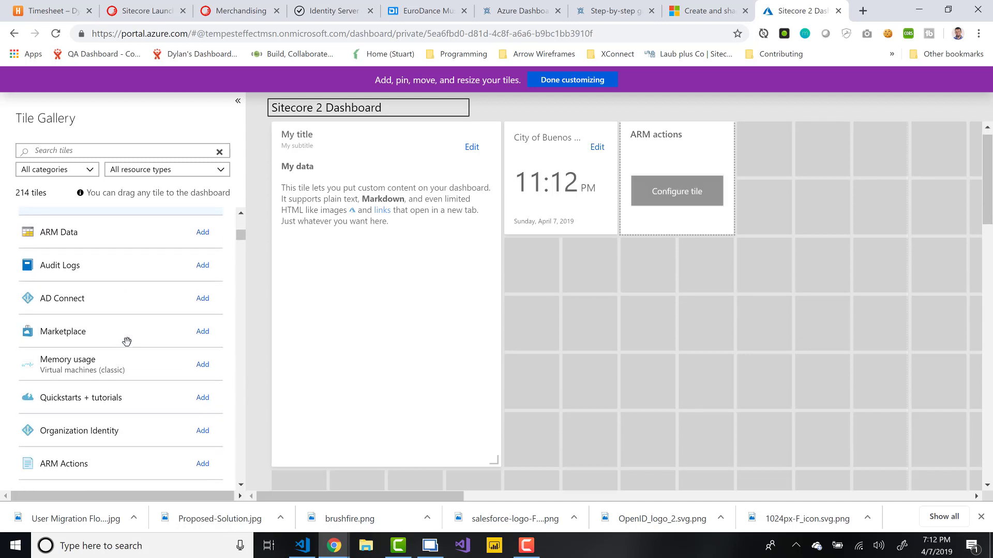
scroll(127, 342, "down", 2)
scroll(127, 342, "down", 1)
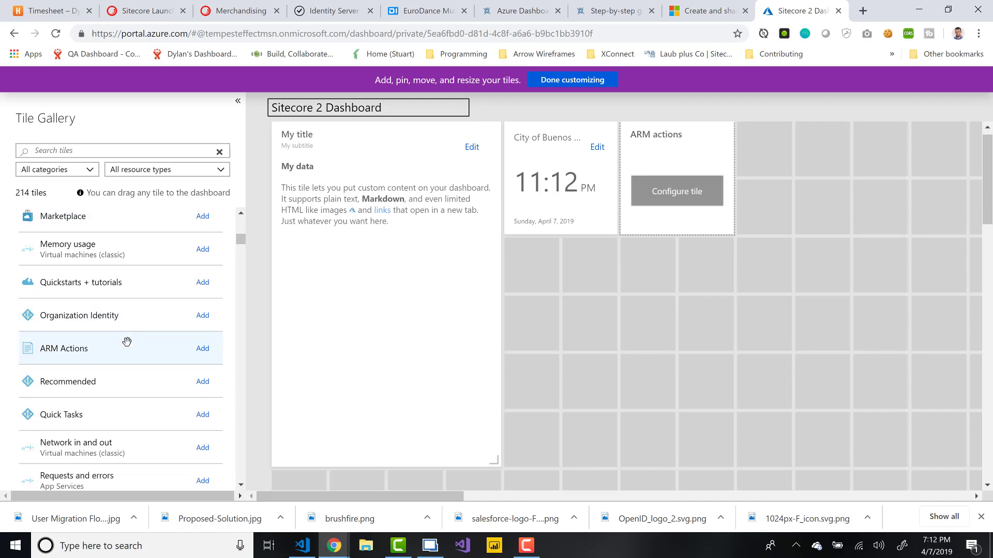
scroll(128, 341, "down", 2)
scroll(128, 342, "down", 2)
scroll(127, 341, "down", 2)
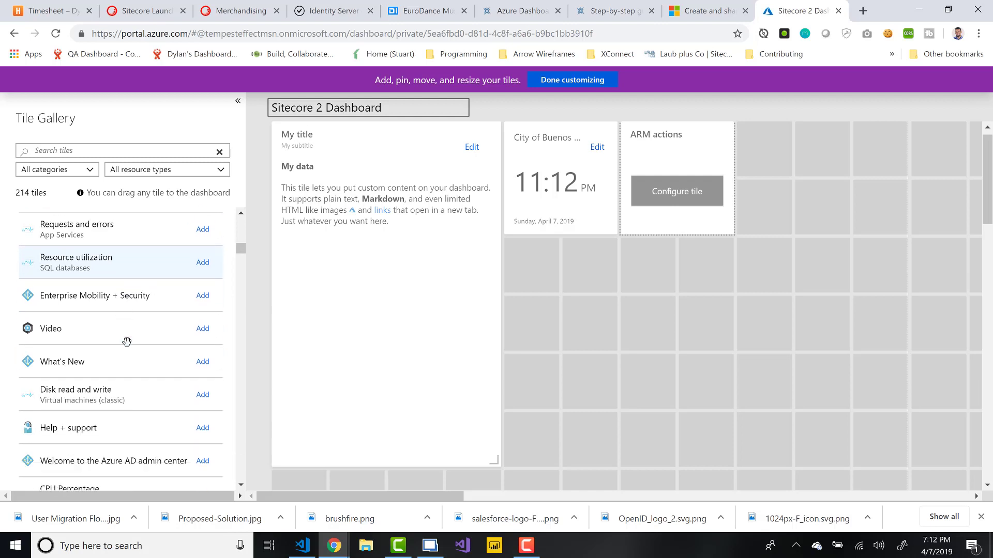
scroll(127, 341, "down", 2)
scroll(128, 341, "down", 2)
scroll(125, 345, "down", 2)
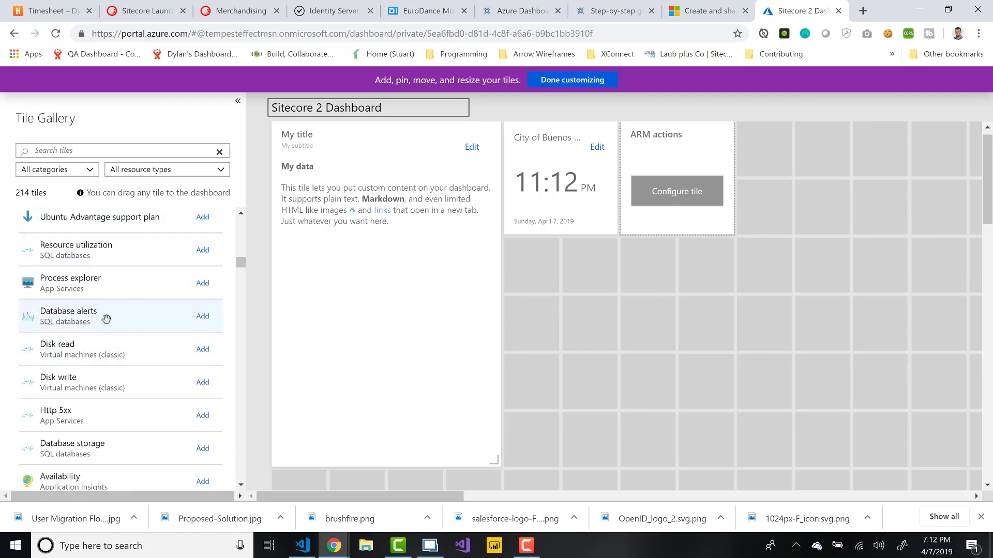
Step: Drop a Disk read tile below the clock and bring up its size choices
left_click_drag(78, 349, 578, 286)
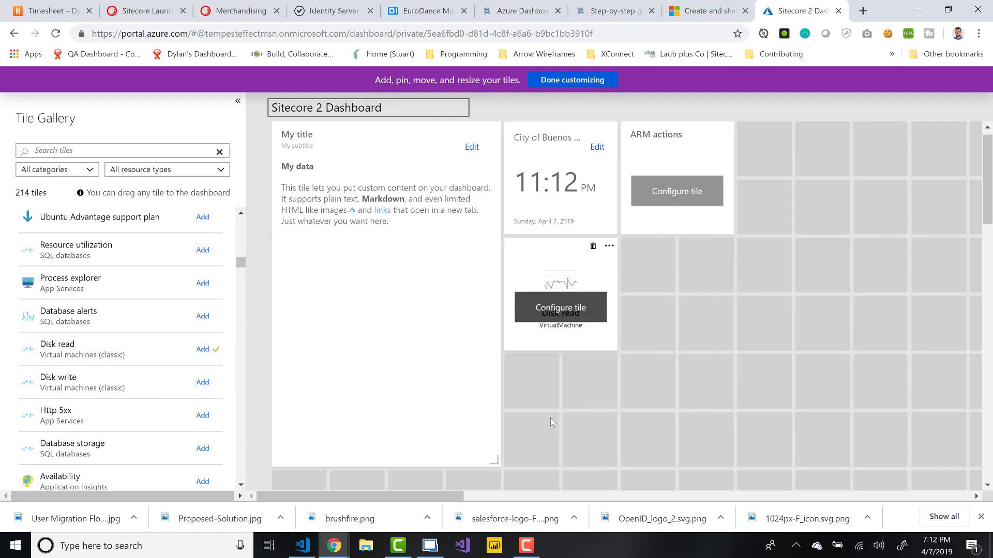
left_click(611, 246)
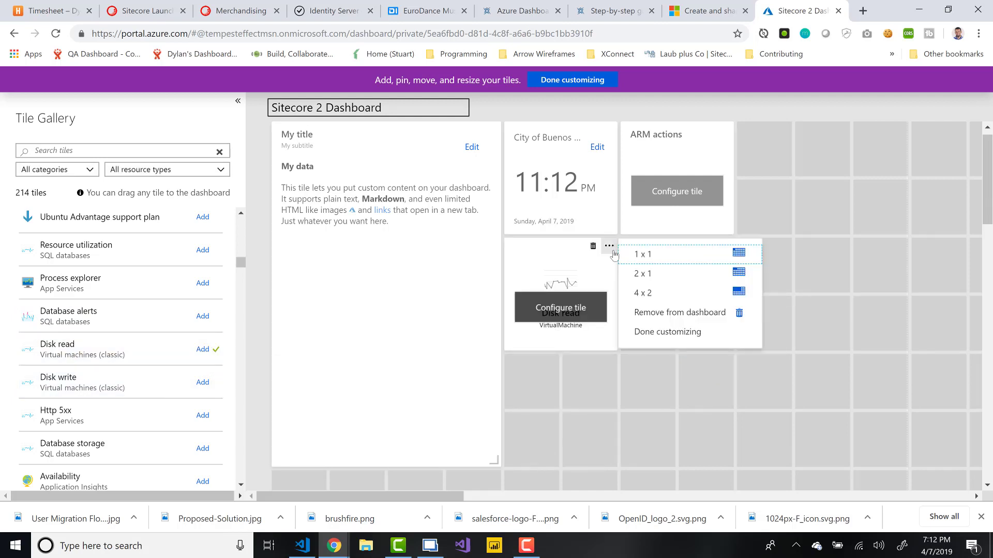
left_click(691, 432)
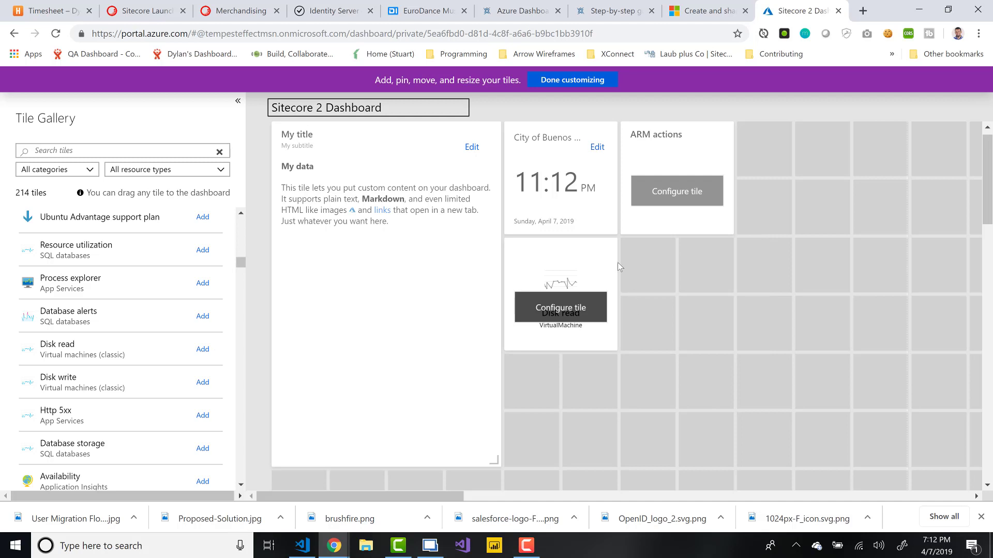
left_click(610, 246)
left_click(337, 372)
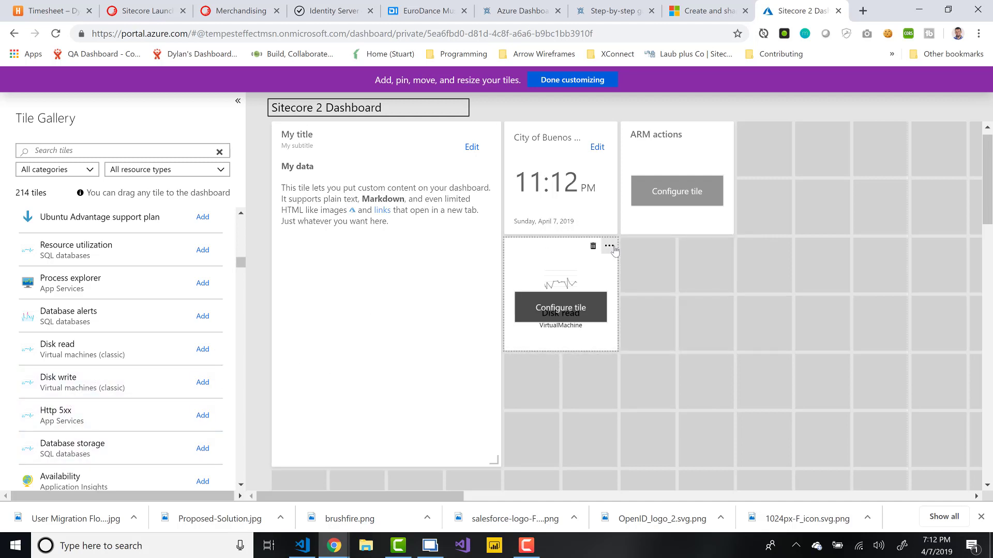
left_click(609, 246)
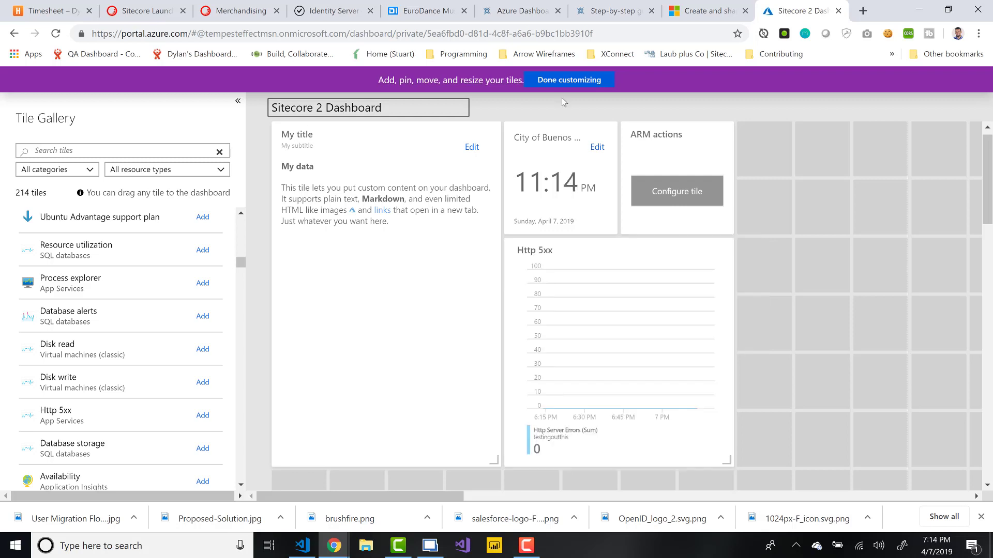
Step: Finish customizing, then switch to 'Dashboard' and on to 'Sitecore Dashboard'
left_click(568, 80)
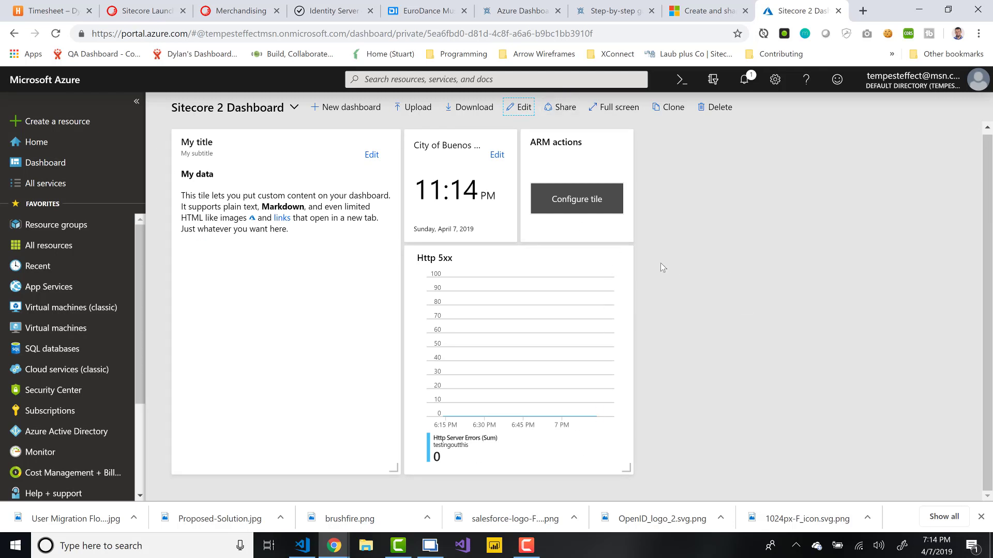
left_click(287, 109)
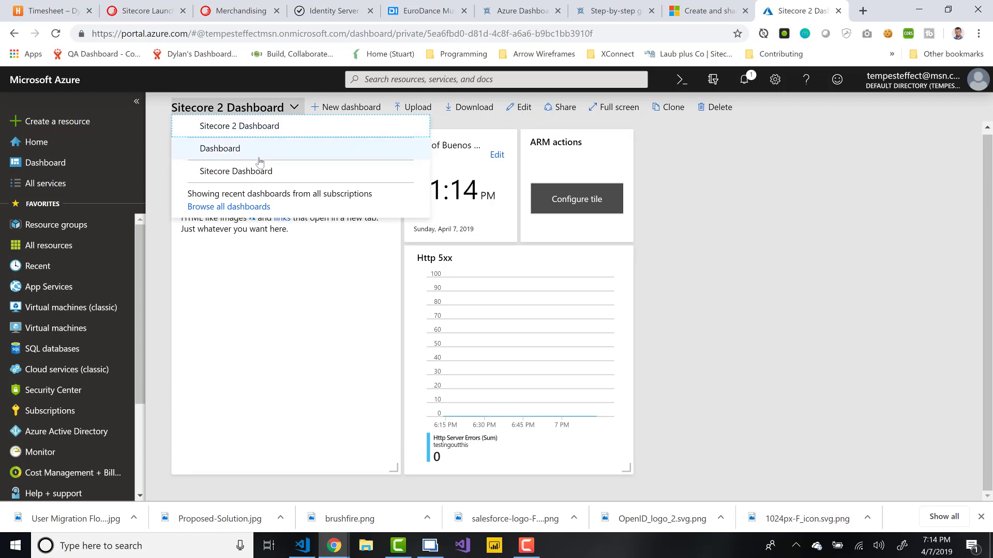
left_click(247, 149)
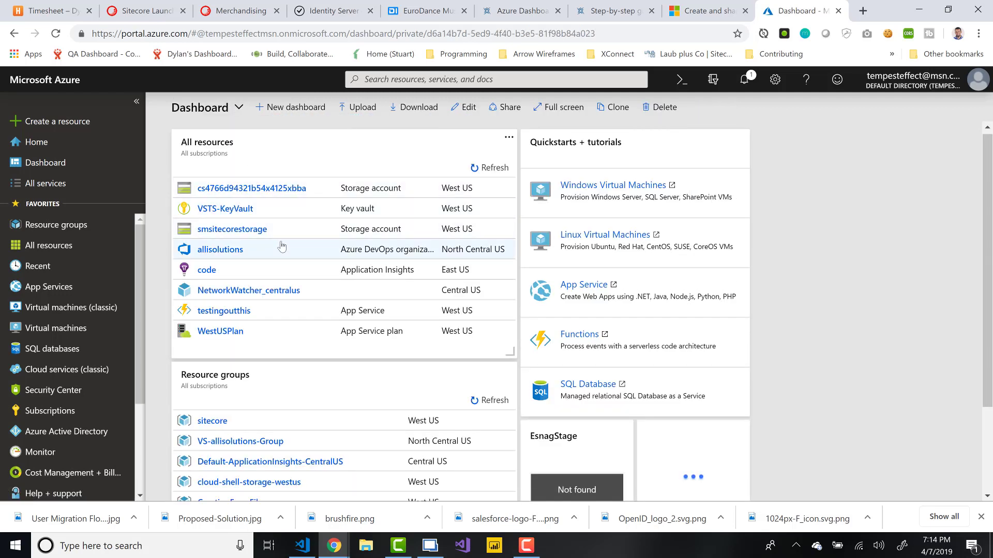
left_click(226, 107)
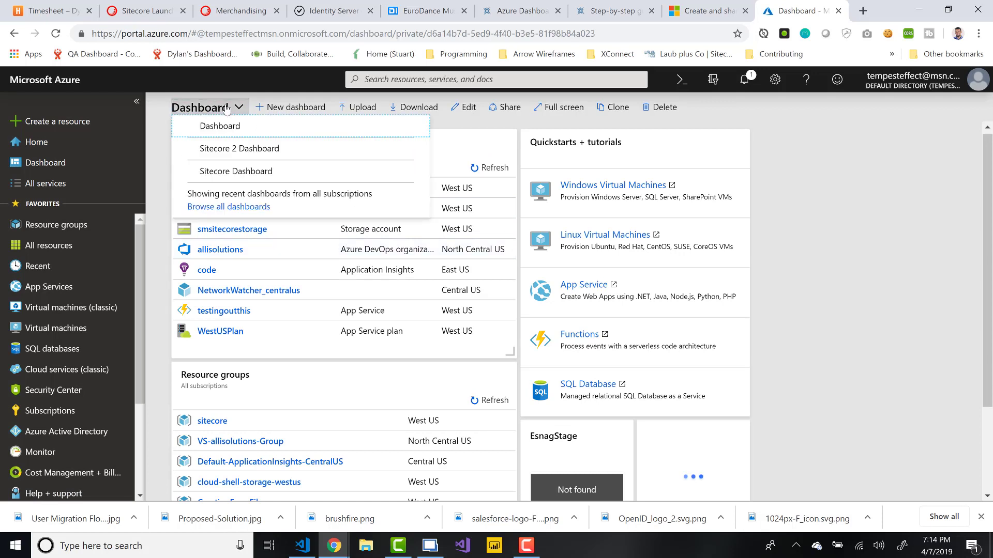
left_click(221, 172)
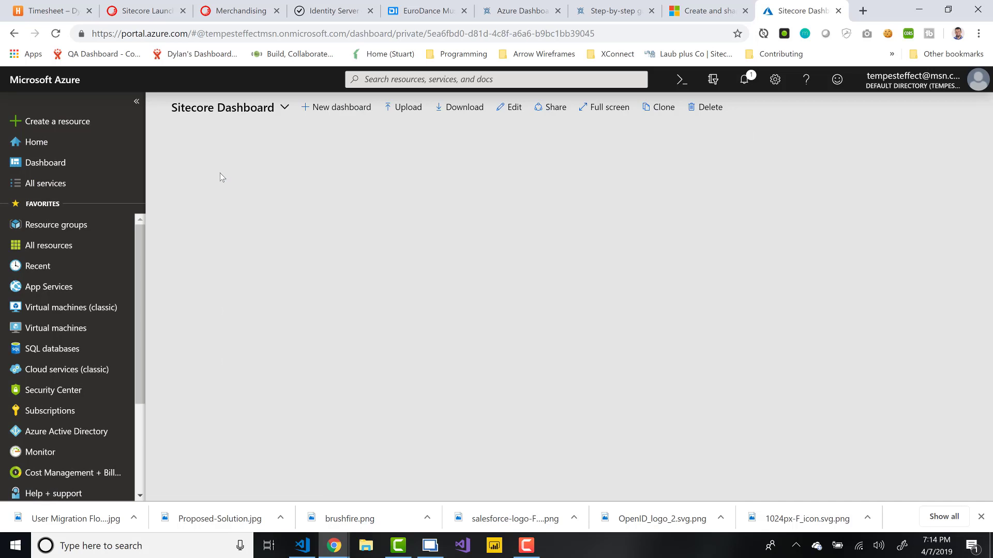
Step: Browse all dashboards filtered to Shared type, confirming none exist yet
left_click(233, 107)
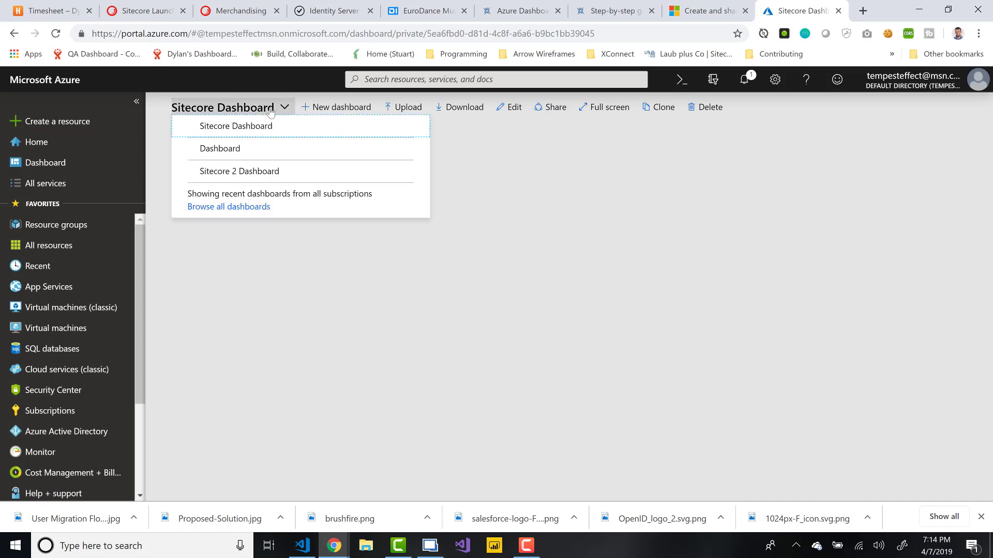
left_click(231, 209)
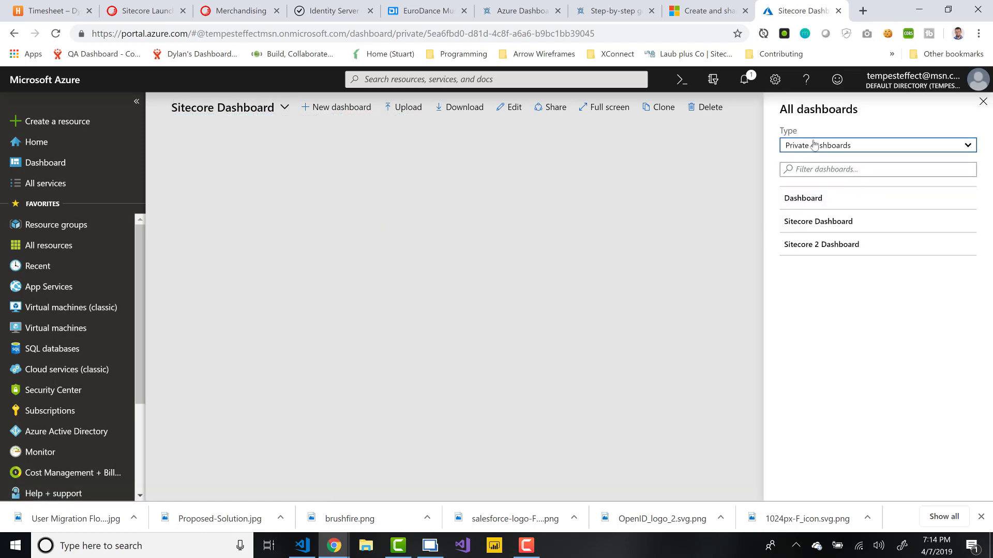
left_click(841, 146)
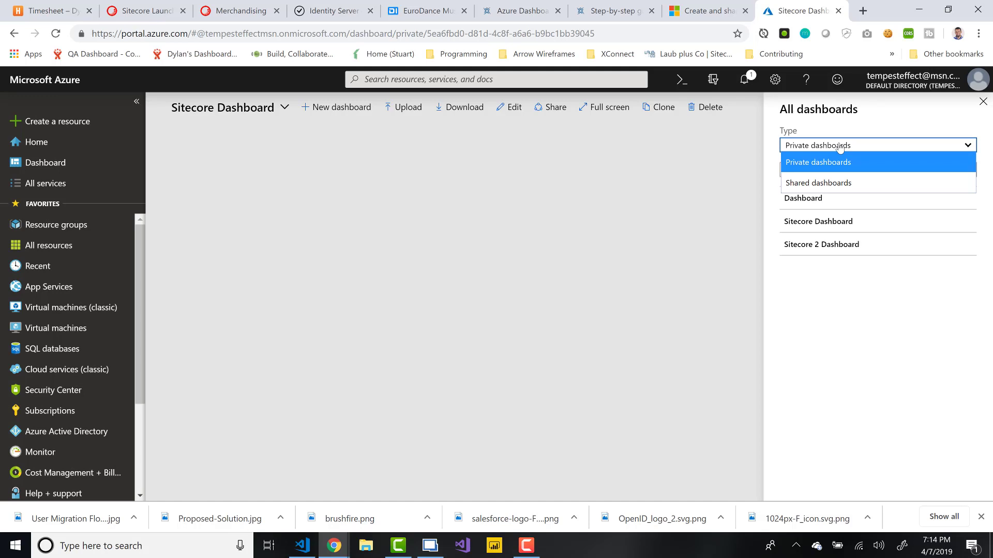
left_click(823, 184)
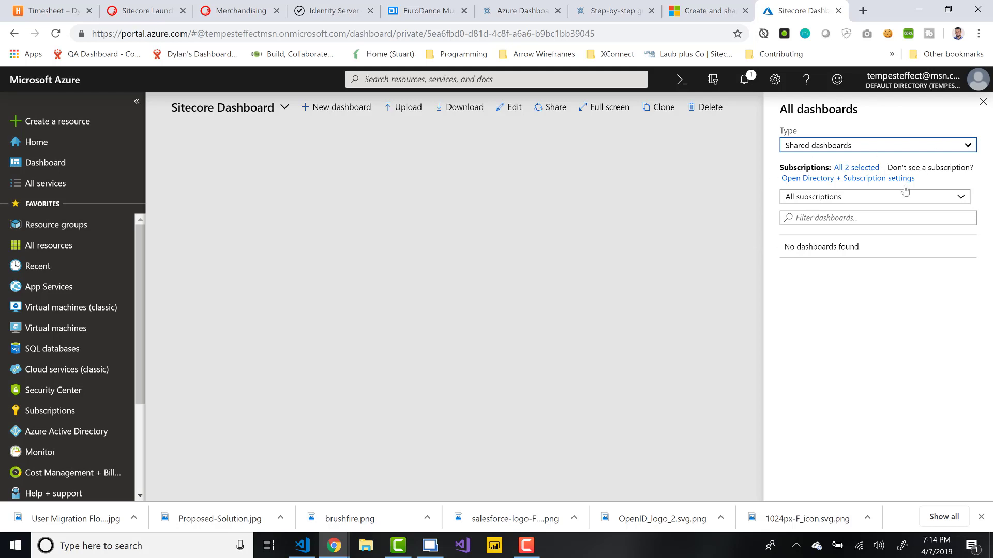
Step: Switch the Type filter back to Private dashboards and return to the recent dashboards list
left_click(853, 155)
left_click(850, 165)
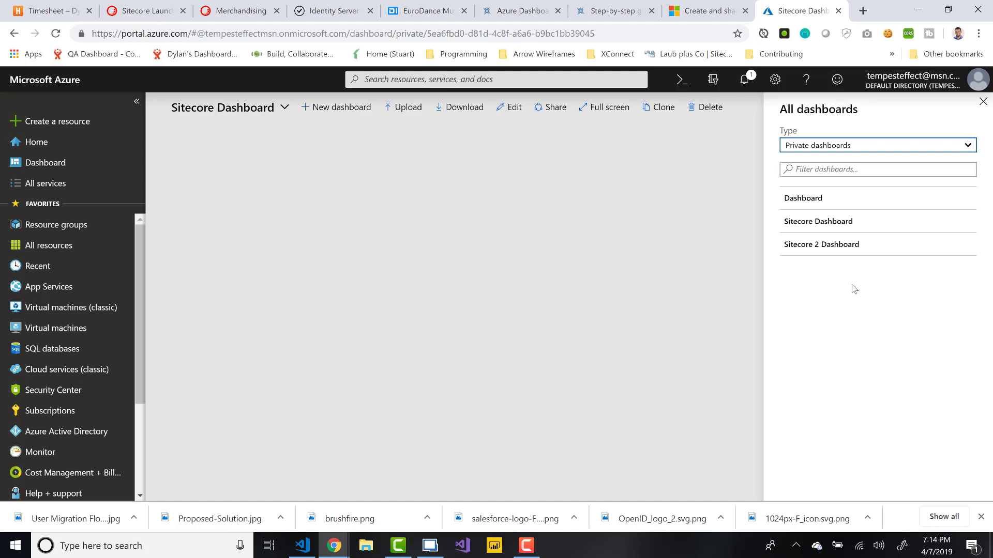
left_click(983, 100)
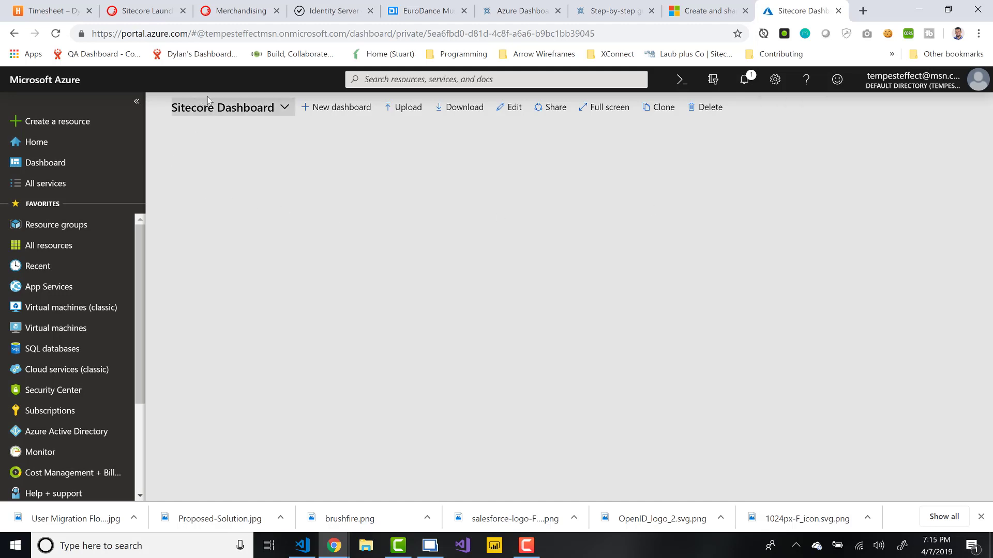
left_click(233, 107)
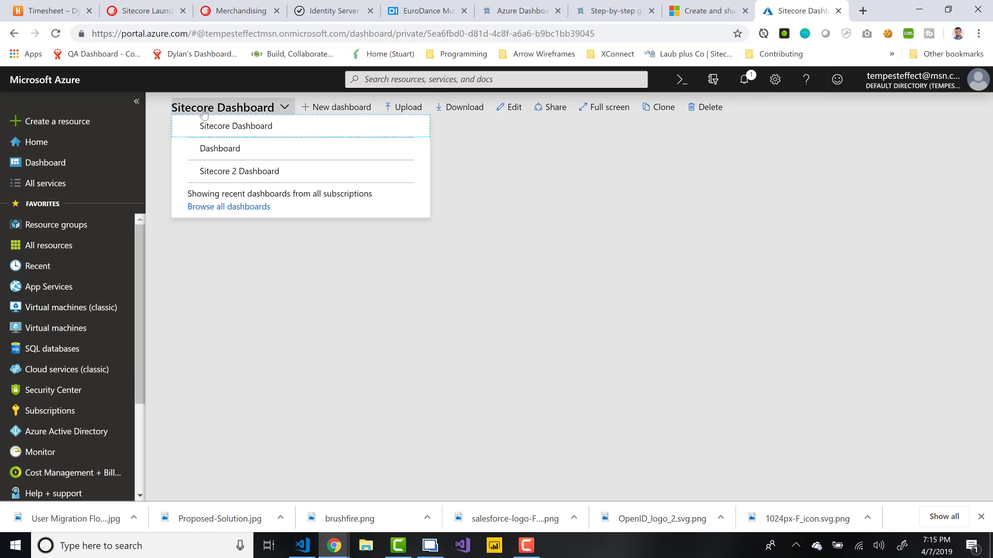
Step: Switch to Sitecore 2 Dashboard and bring up its Share settings for publishing
left_click(212, 171)
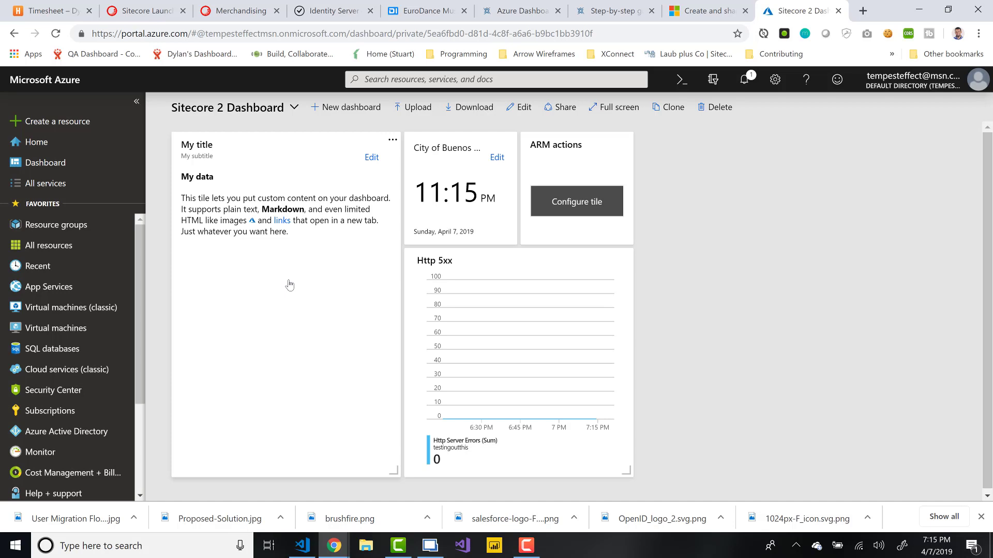
left_click(560, 107)
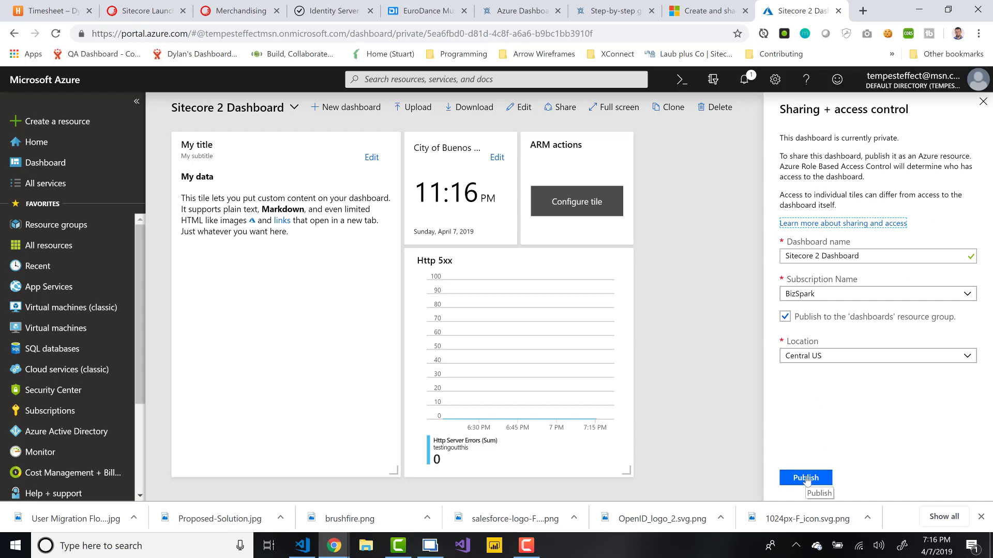
Step: Publish Sitecore 2 Dashboard as a shared resource and check its Access Control via Manage users
left_click(807, 478)
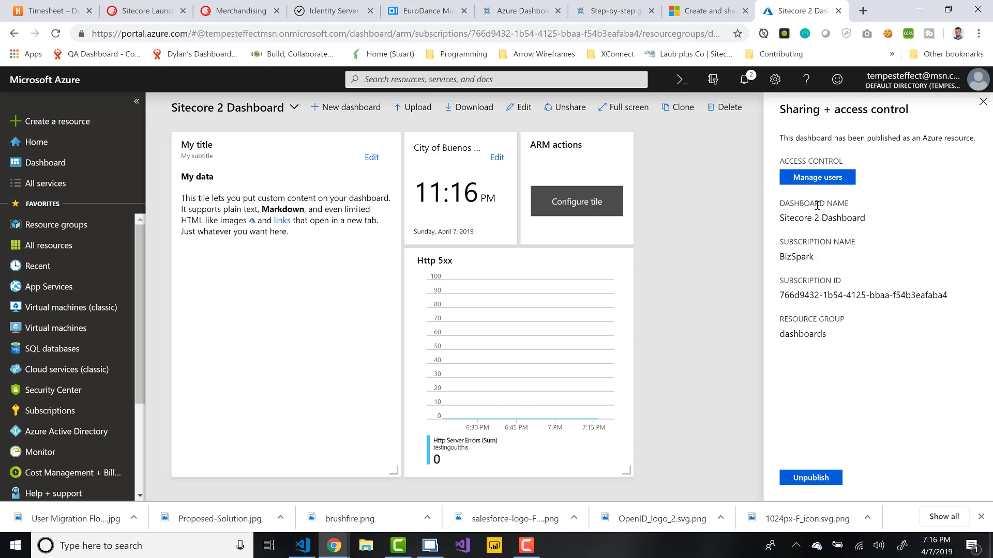
left_click(818, 177)
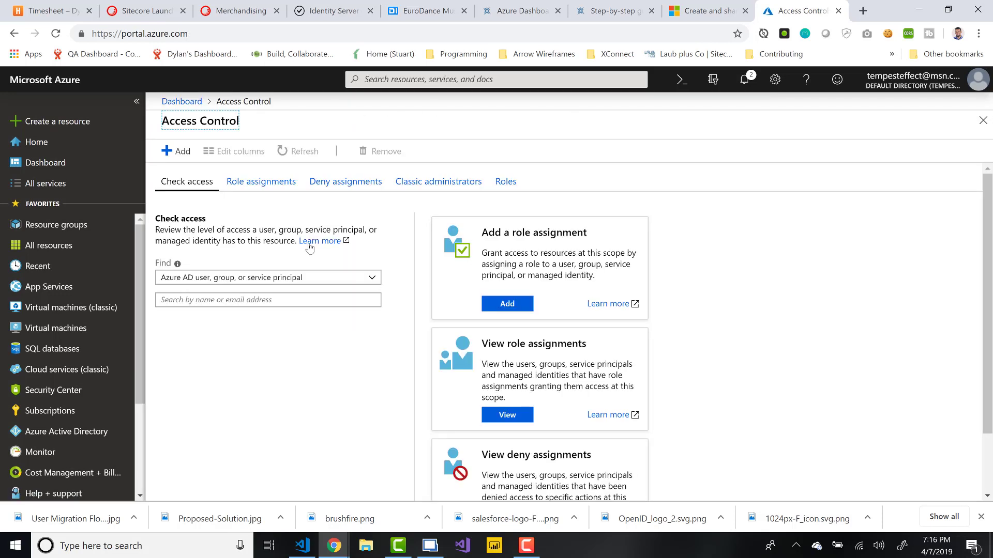
left_click(983, 120)
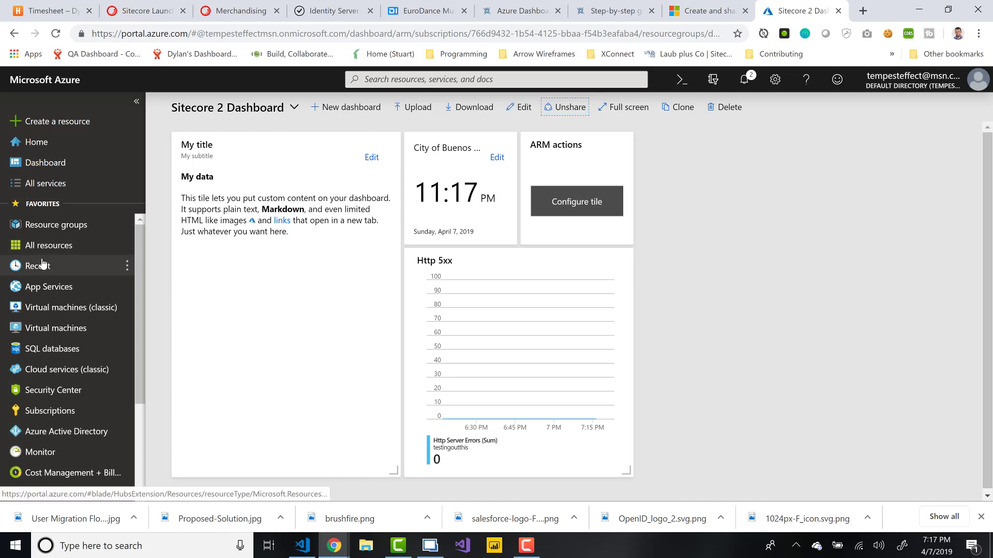
Step: Locate the shared Sitecore 2 Dashboard resource inside the 'dashboards' resource group
left_click(55, 225)
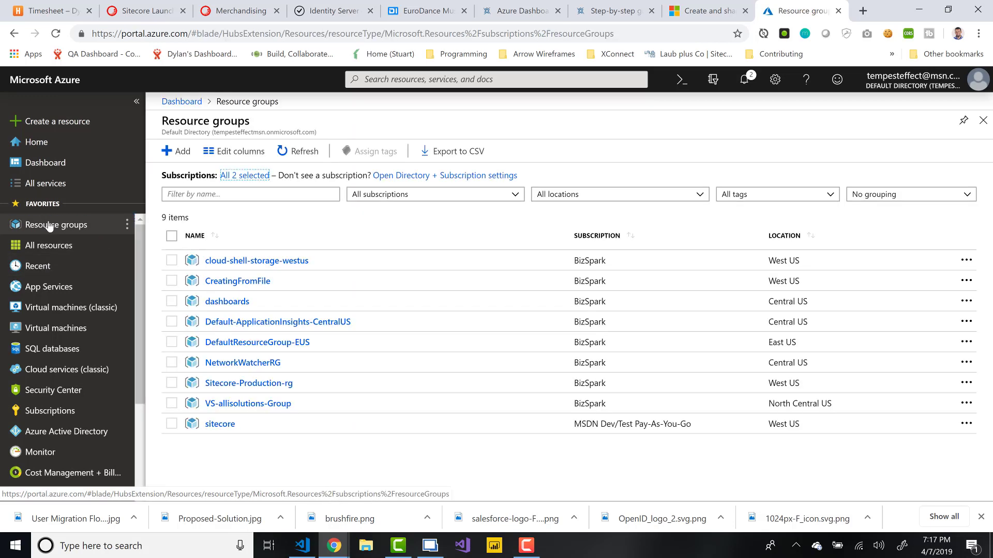
left_click(227, 301)
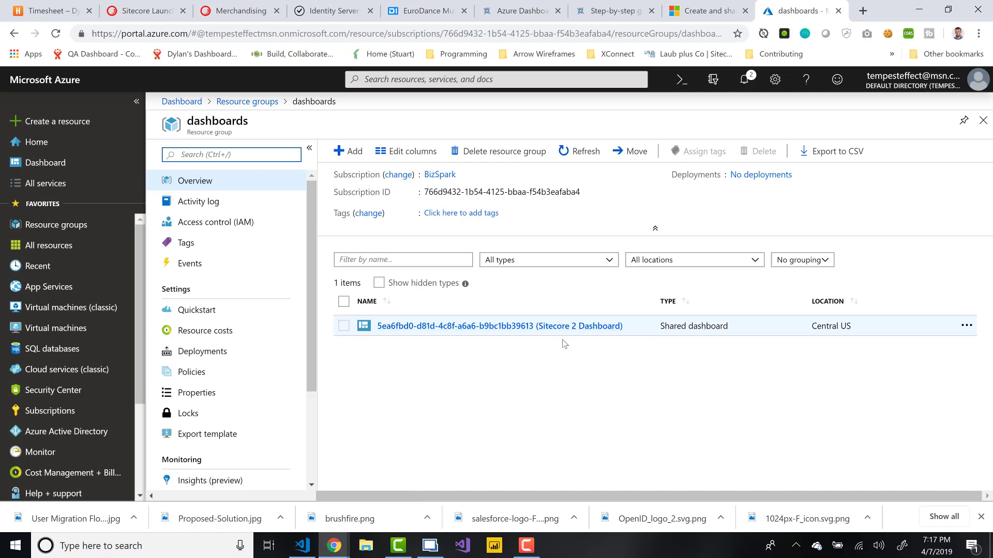
left_click(497, 326)
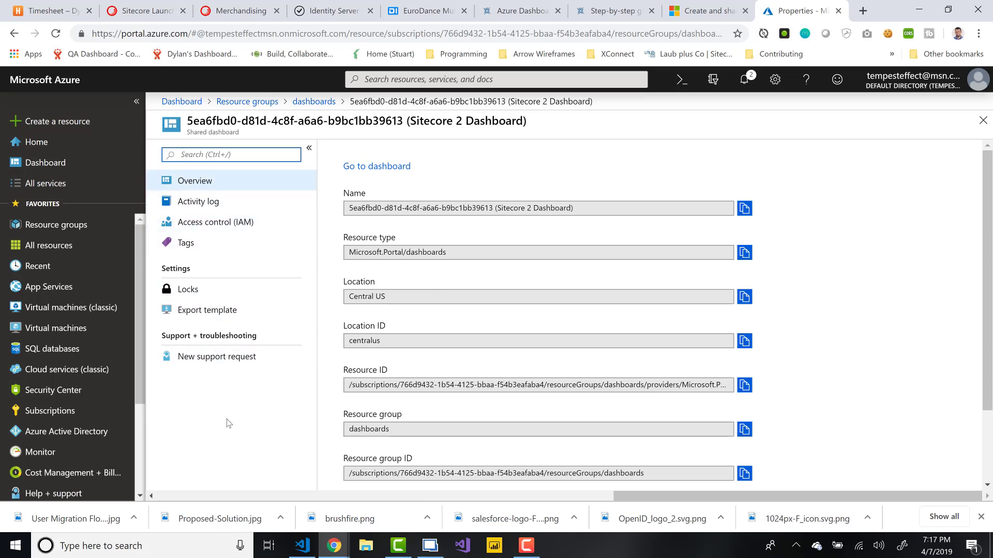
Step: Download Sitecore 2 Dashboard as a .json file and launch it from Chrome's download bar
left_click(46, 162)
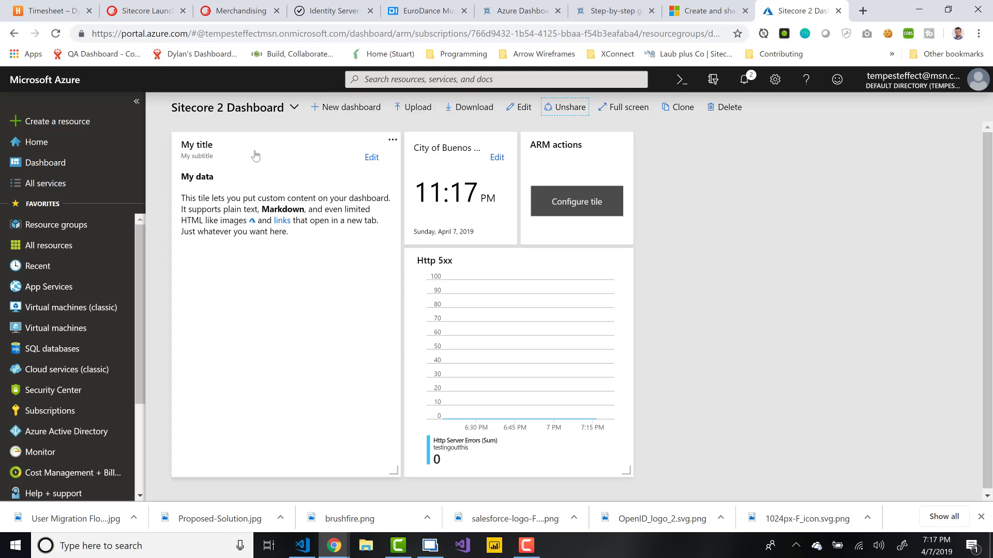
mouse_move(285, 302)
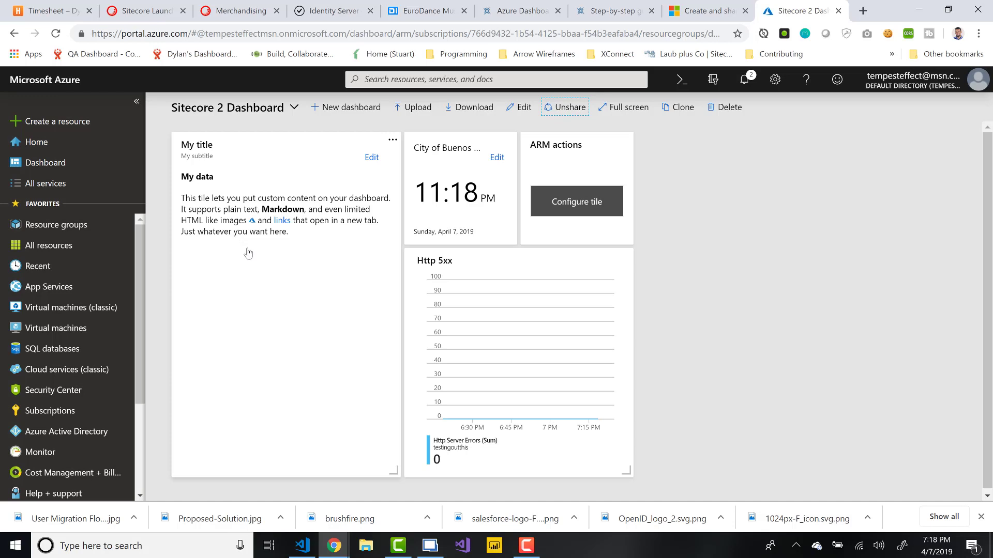
left_click(469, 107)
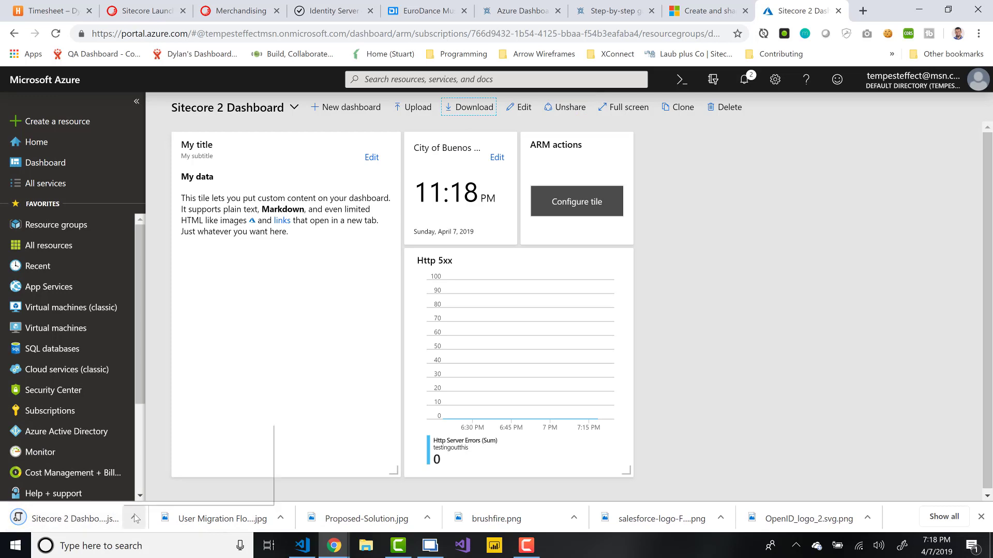
left_click(134, 518)
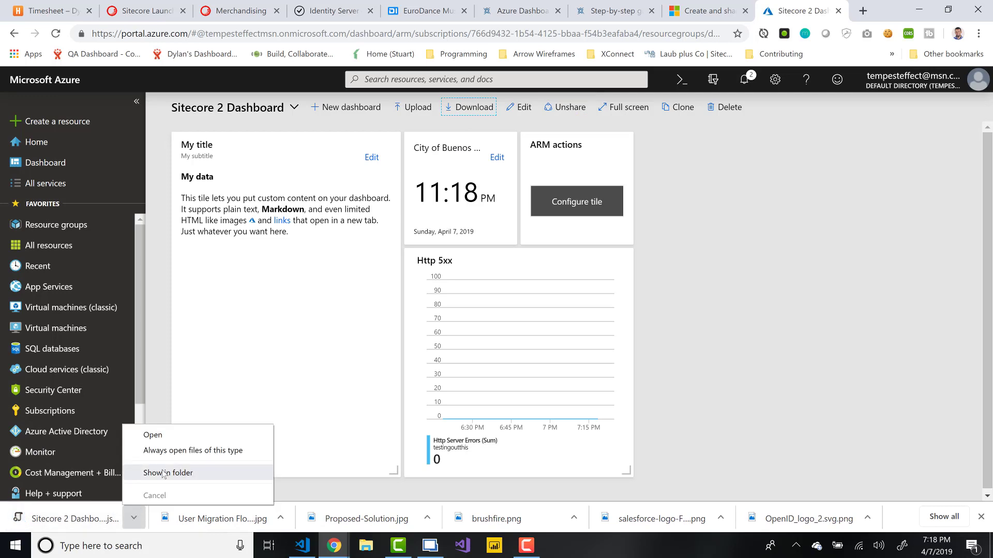
left_click(163, 434)
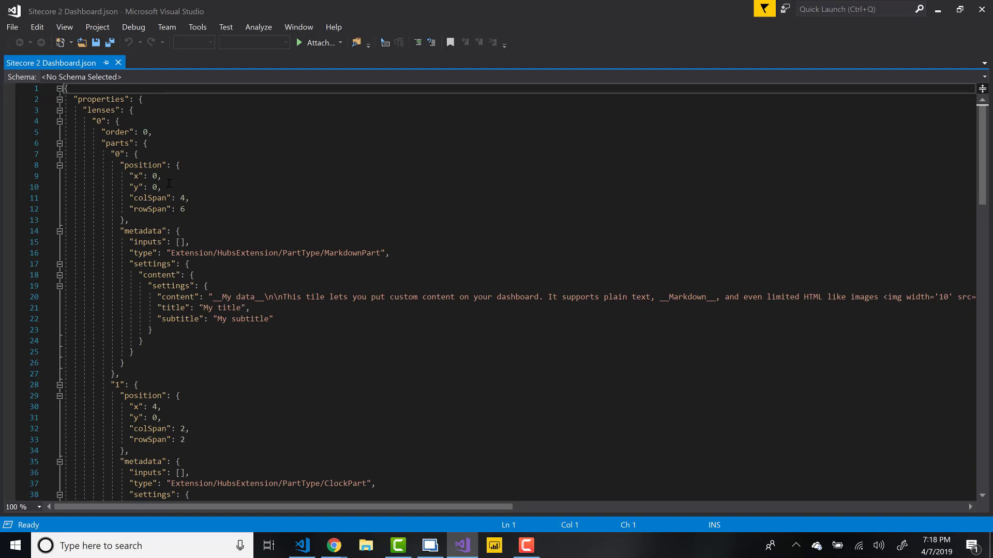
scroll(169, 181, "down", 5)
scroll(201, 256, "down", 5)
scroll(231, 335, "down", 5)
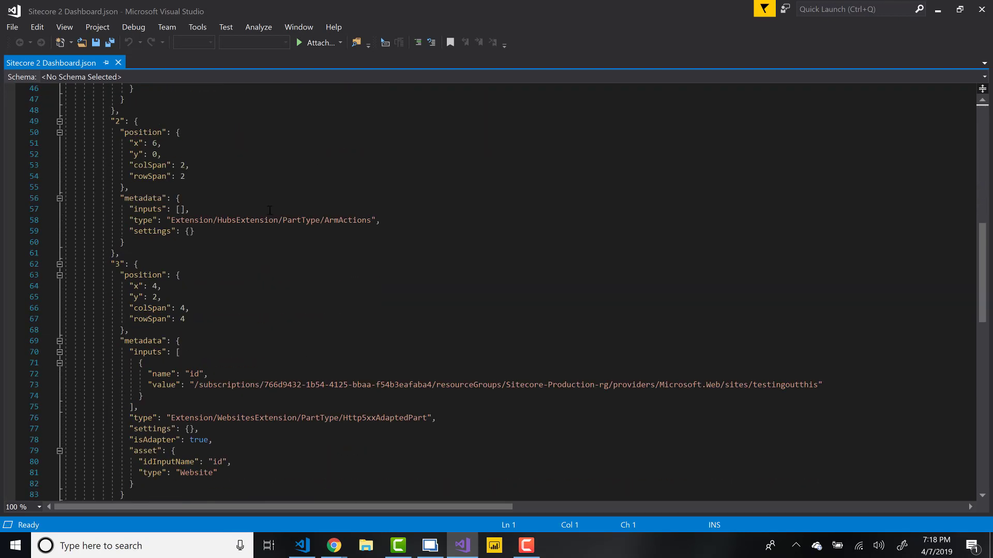
scroll(349, 240, "down", 5)
scroll(426, 271, "down", 8)
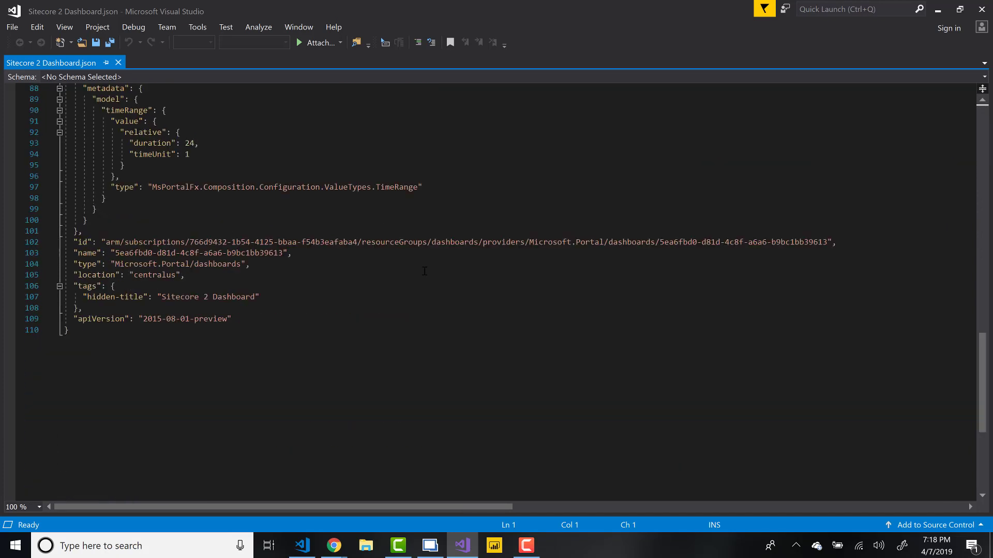
scroll(425, 272, "down", 5)
scroll(425, 272, "up", 5)
scroll(427, 271, "up", 5)
scroll(431, 274, "up", 3)
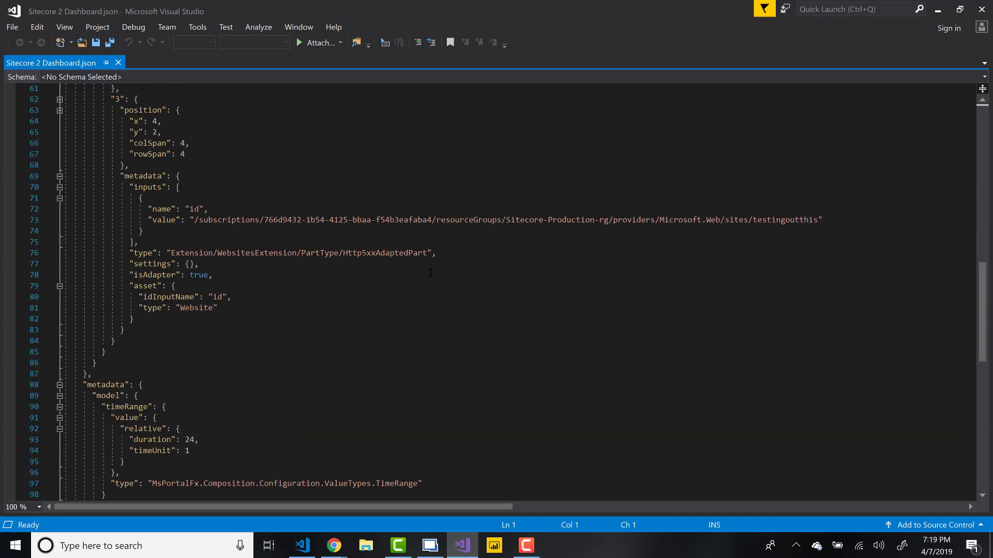
scroll(430, 273, "up", 1)
scroll(430, 274, "up", 3)
scroll(430, 273, "up", 3)
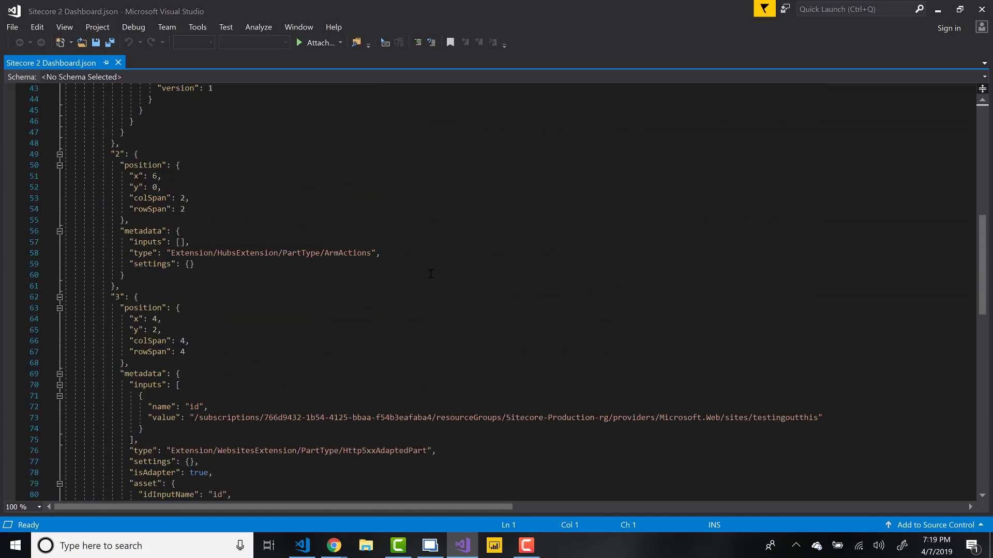
scroll(431, 274, "up", 2)
scroll(426, 278, "up", 6)
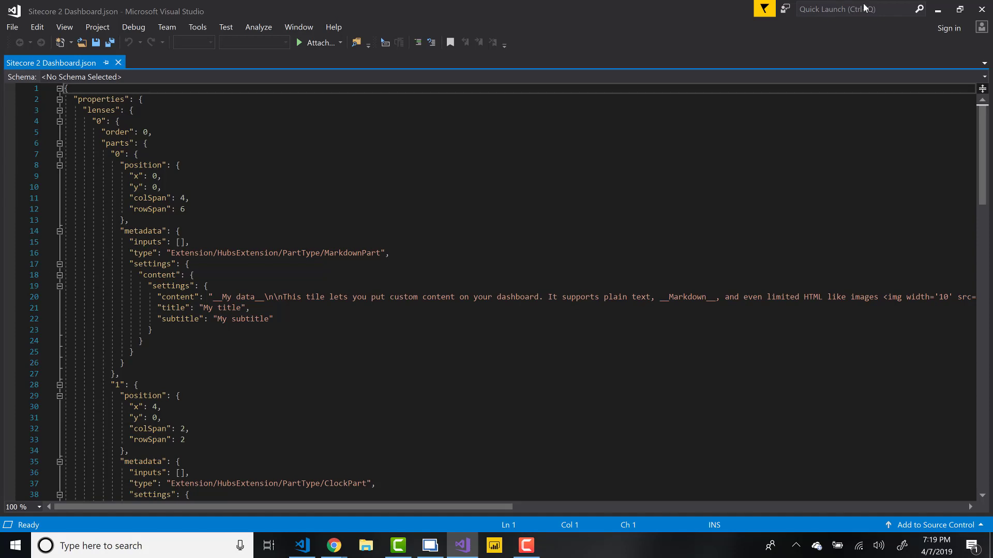
Step: Switch back from Visual Studio to the Azure portal in Chrome
key("alt+Tab")
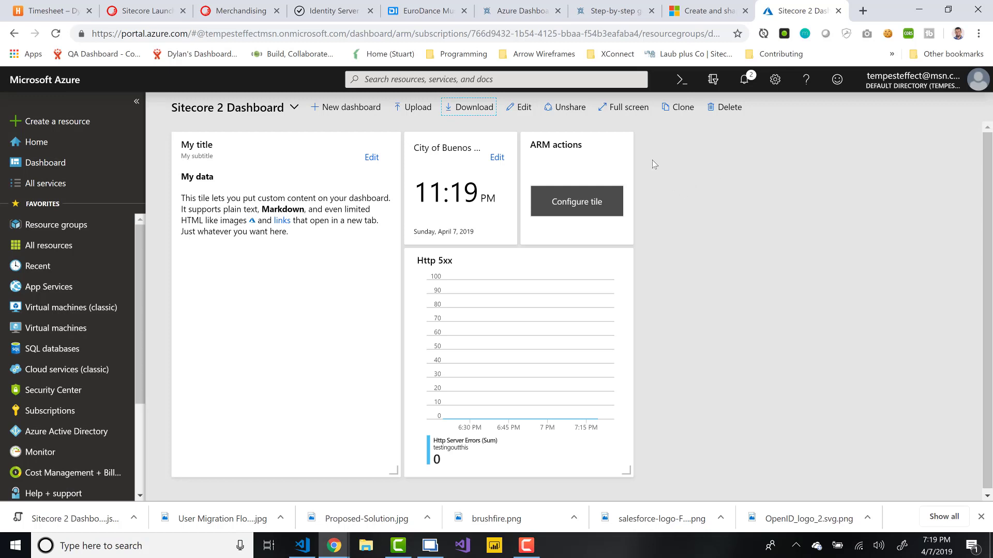
mouse_move(300, 204)
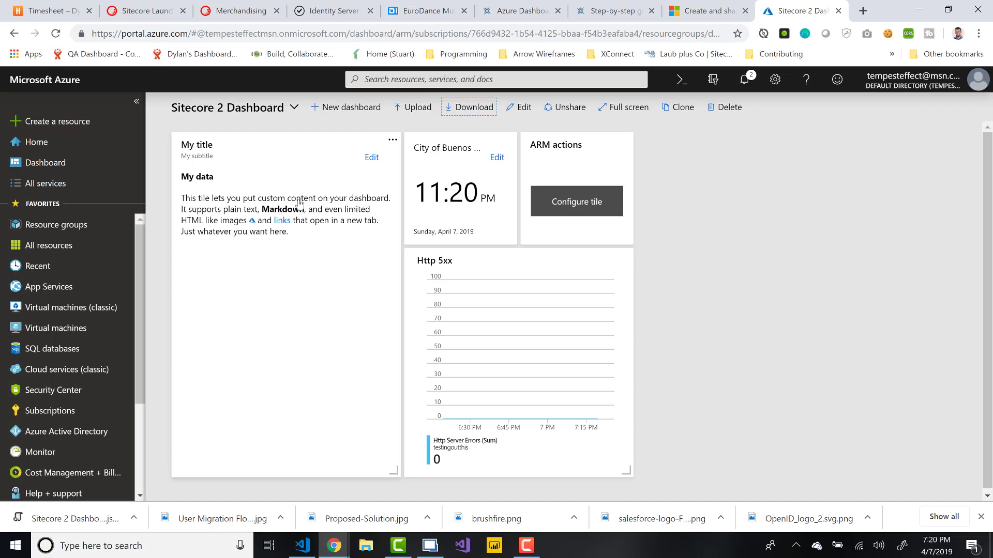
Step: Show the recent dashboards list, where Sitecore 2 Dashboard now appears as shared
left_click(233, 108)
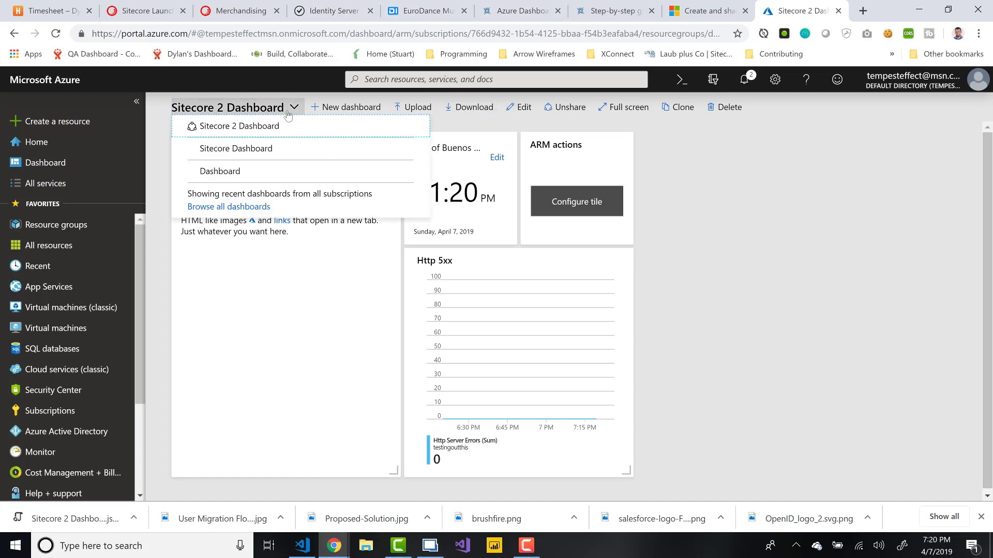